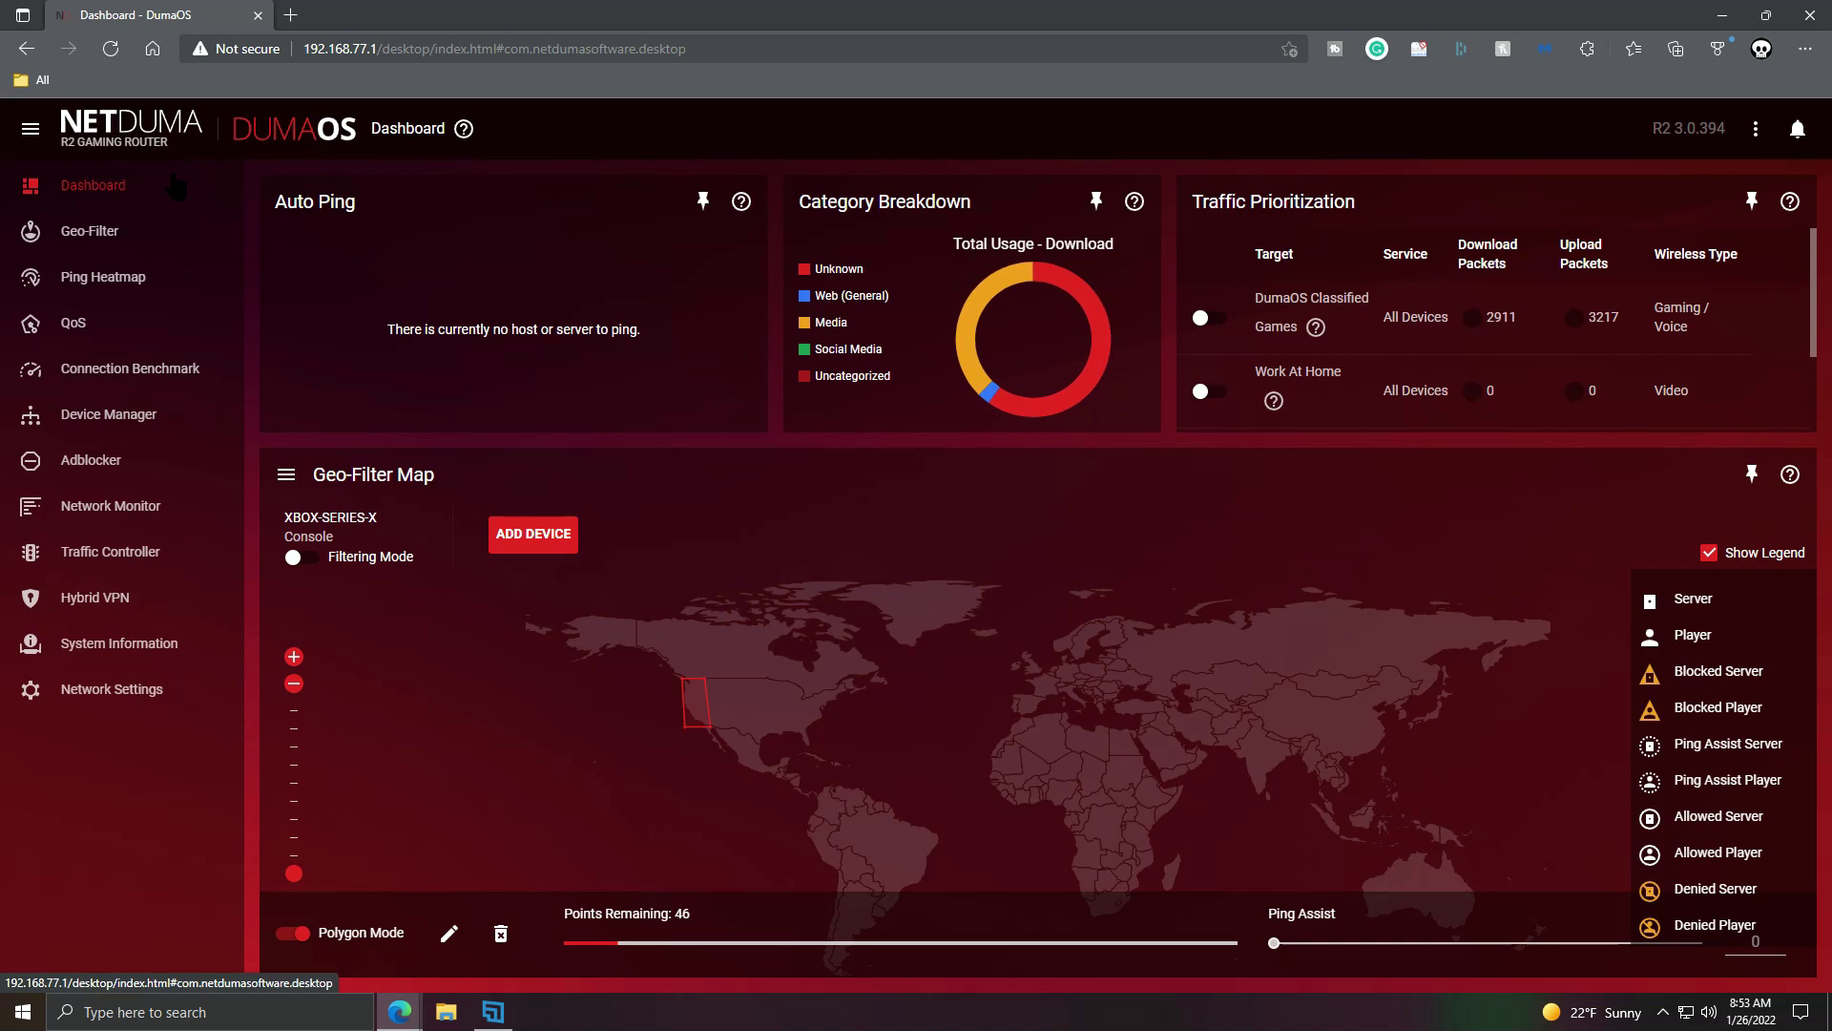
# - Go to the QoS page and scroll down to the Traffic Prioritization table
pyautogui.click(74, 324)
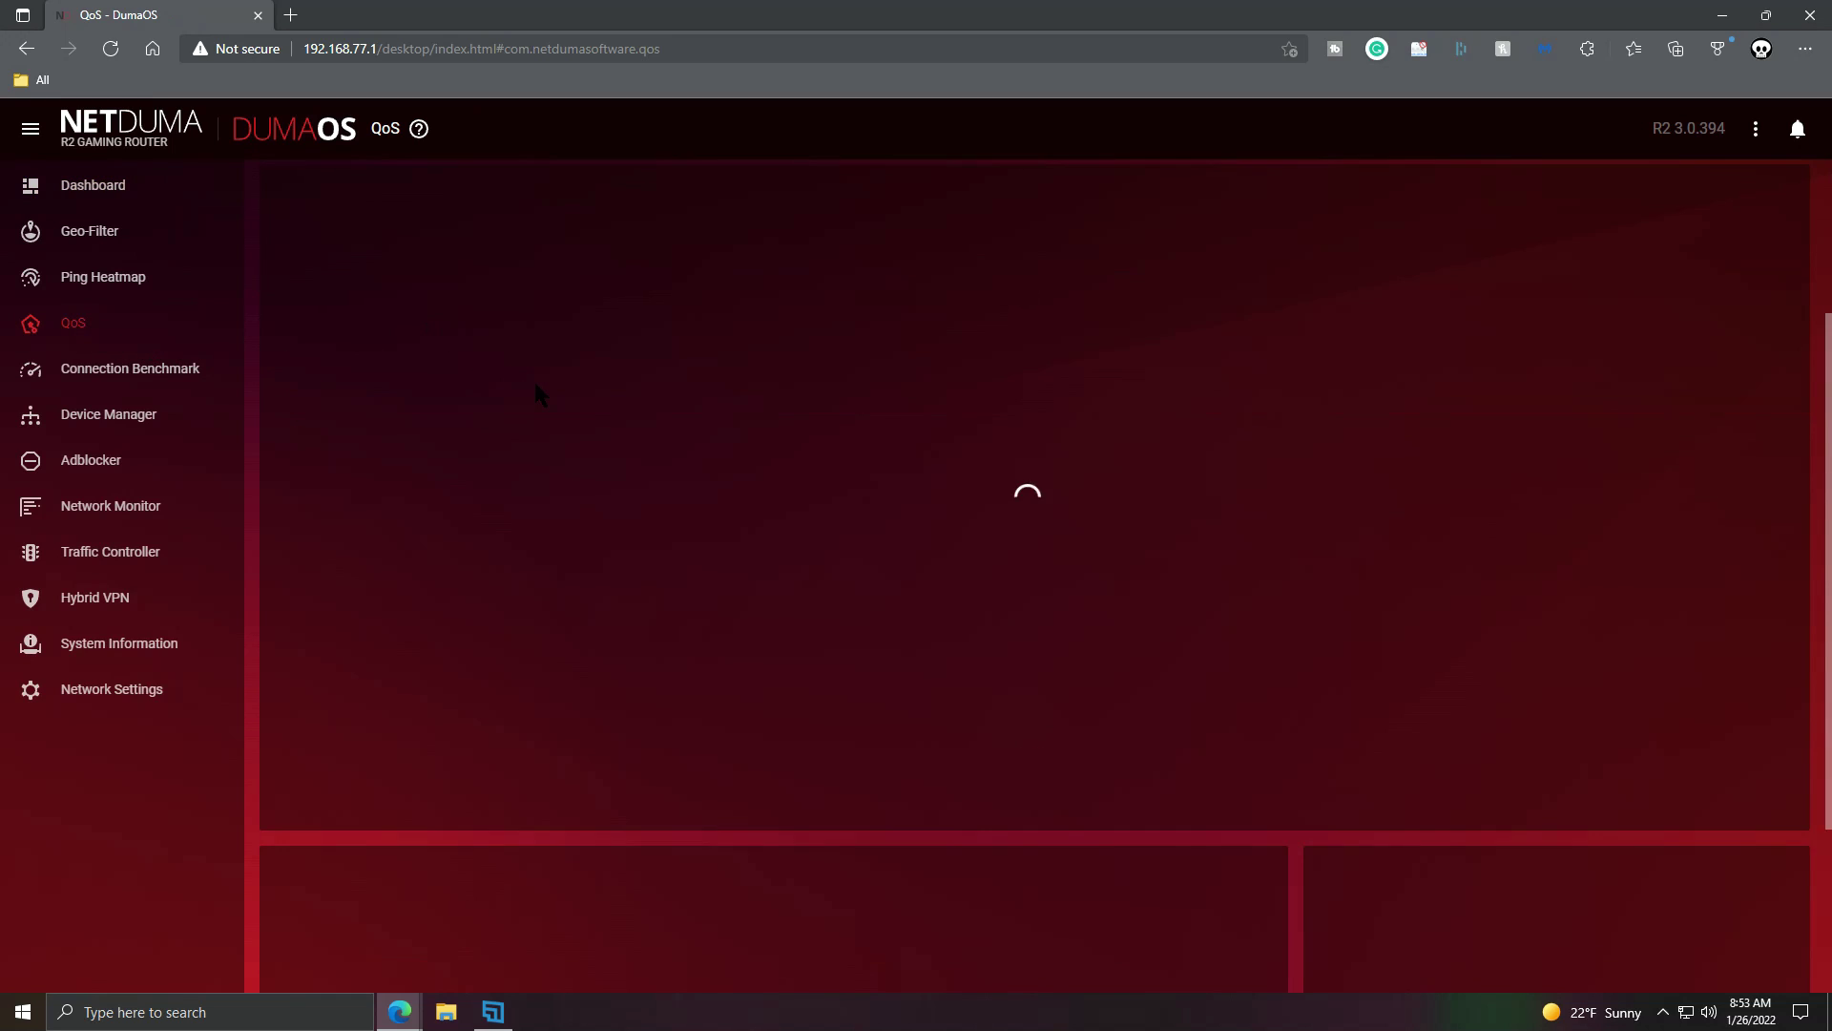
pyautogui.scroll(-5, 535, 378)
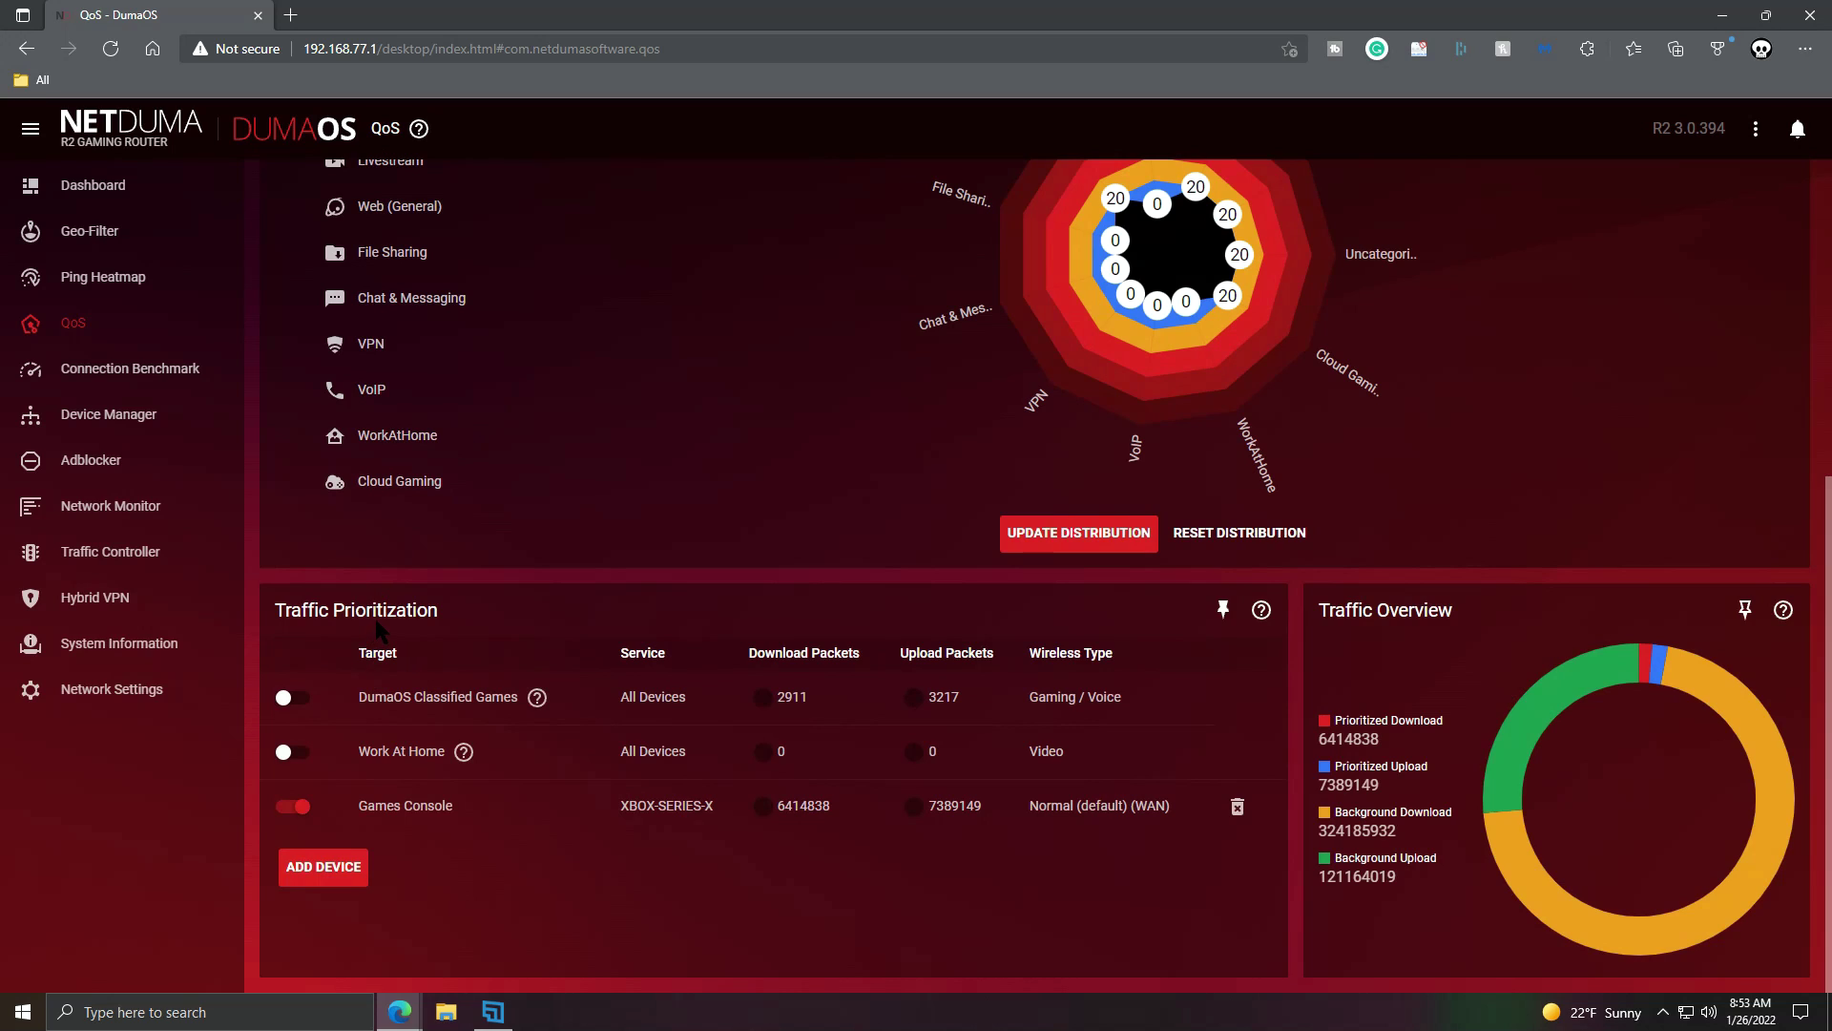
pyautogui.click(1264, 612)
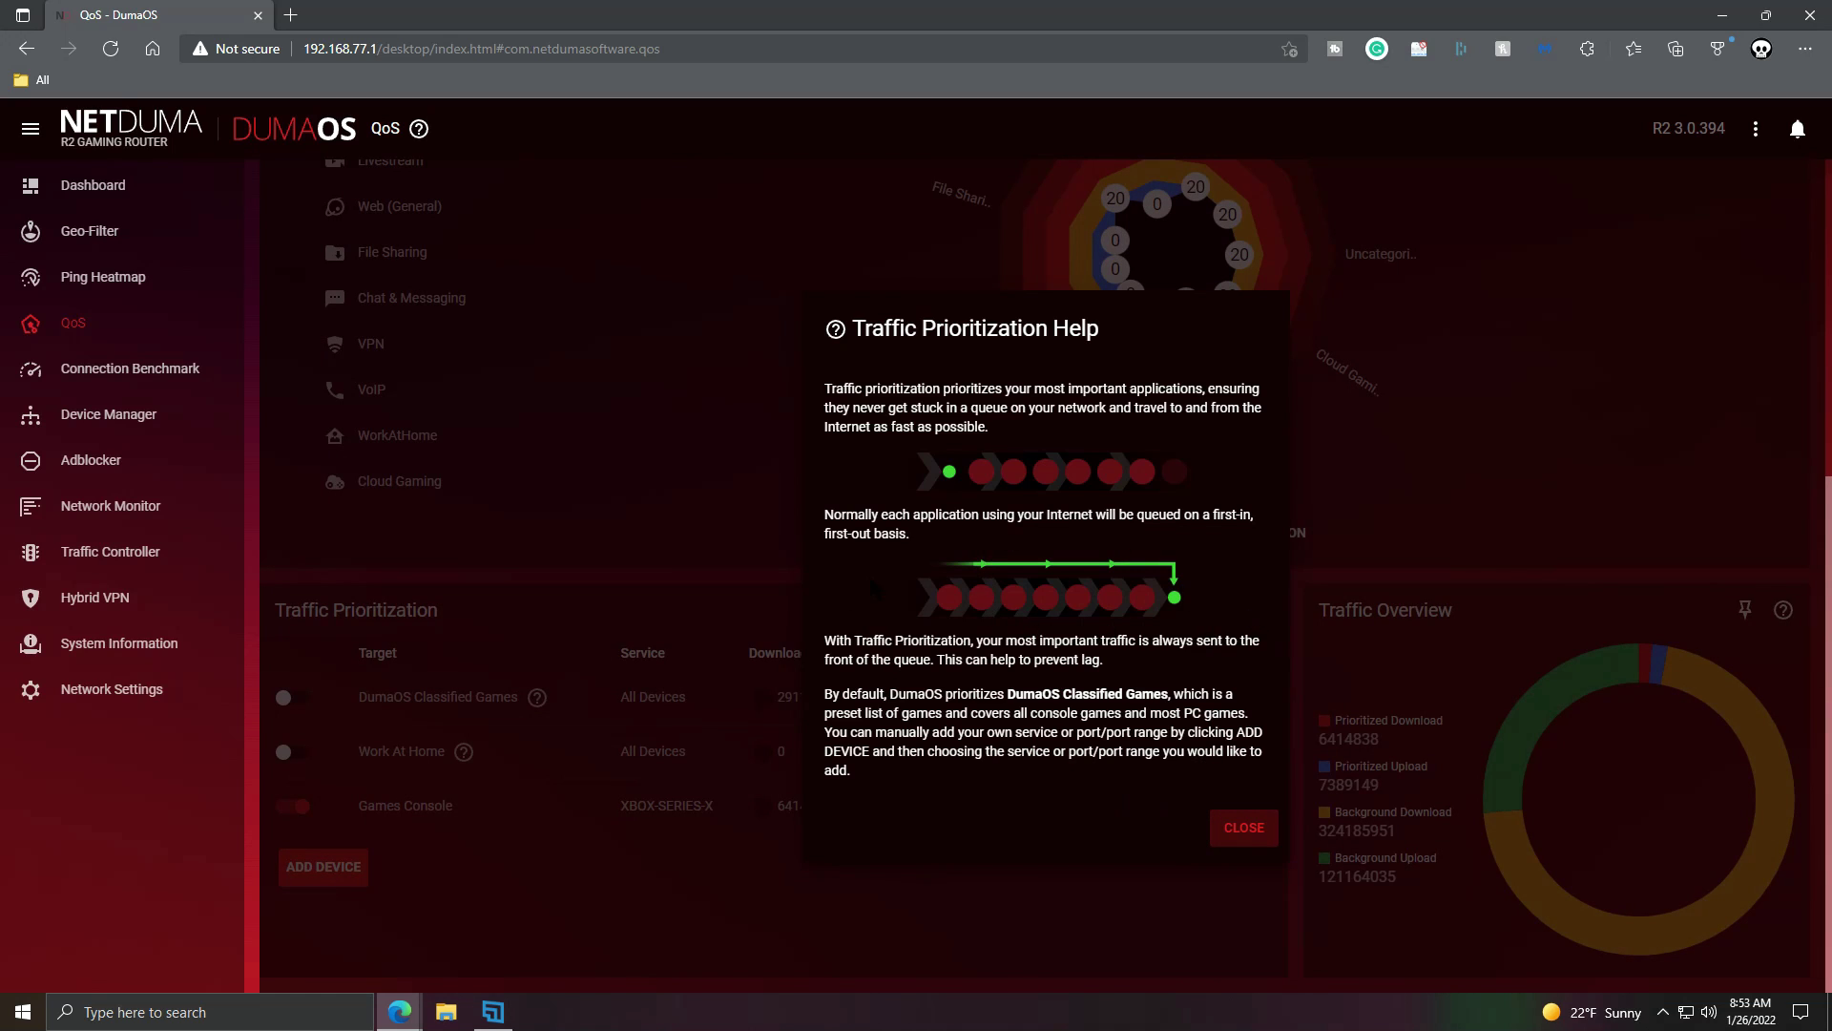
pyautogui.click(1239, 828)
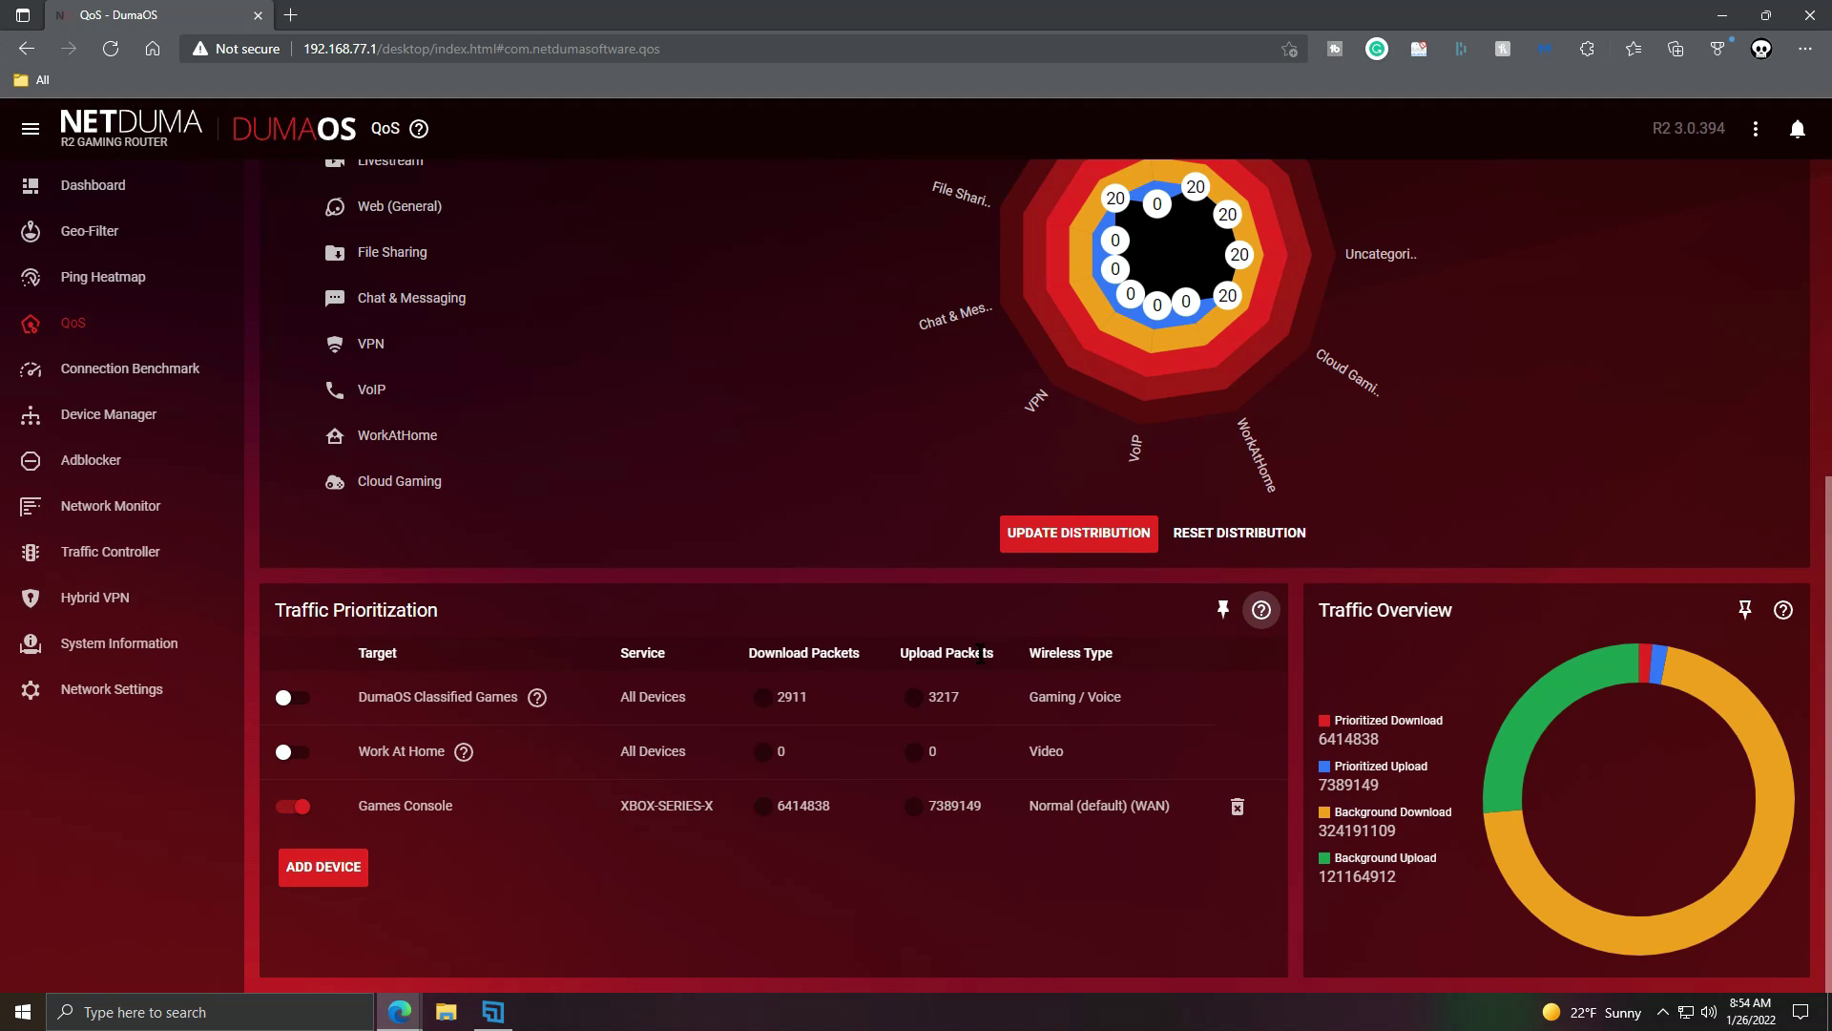
pyautogui.moveTo(1029, 697); pyautogui.dragTo(1142, 707)
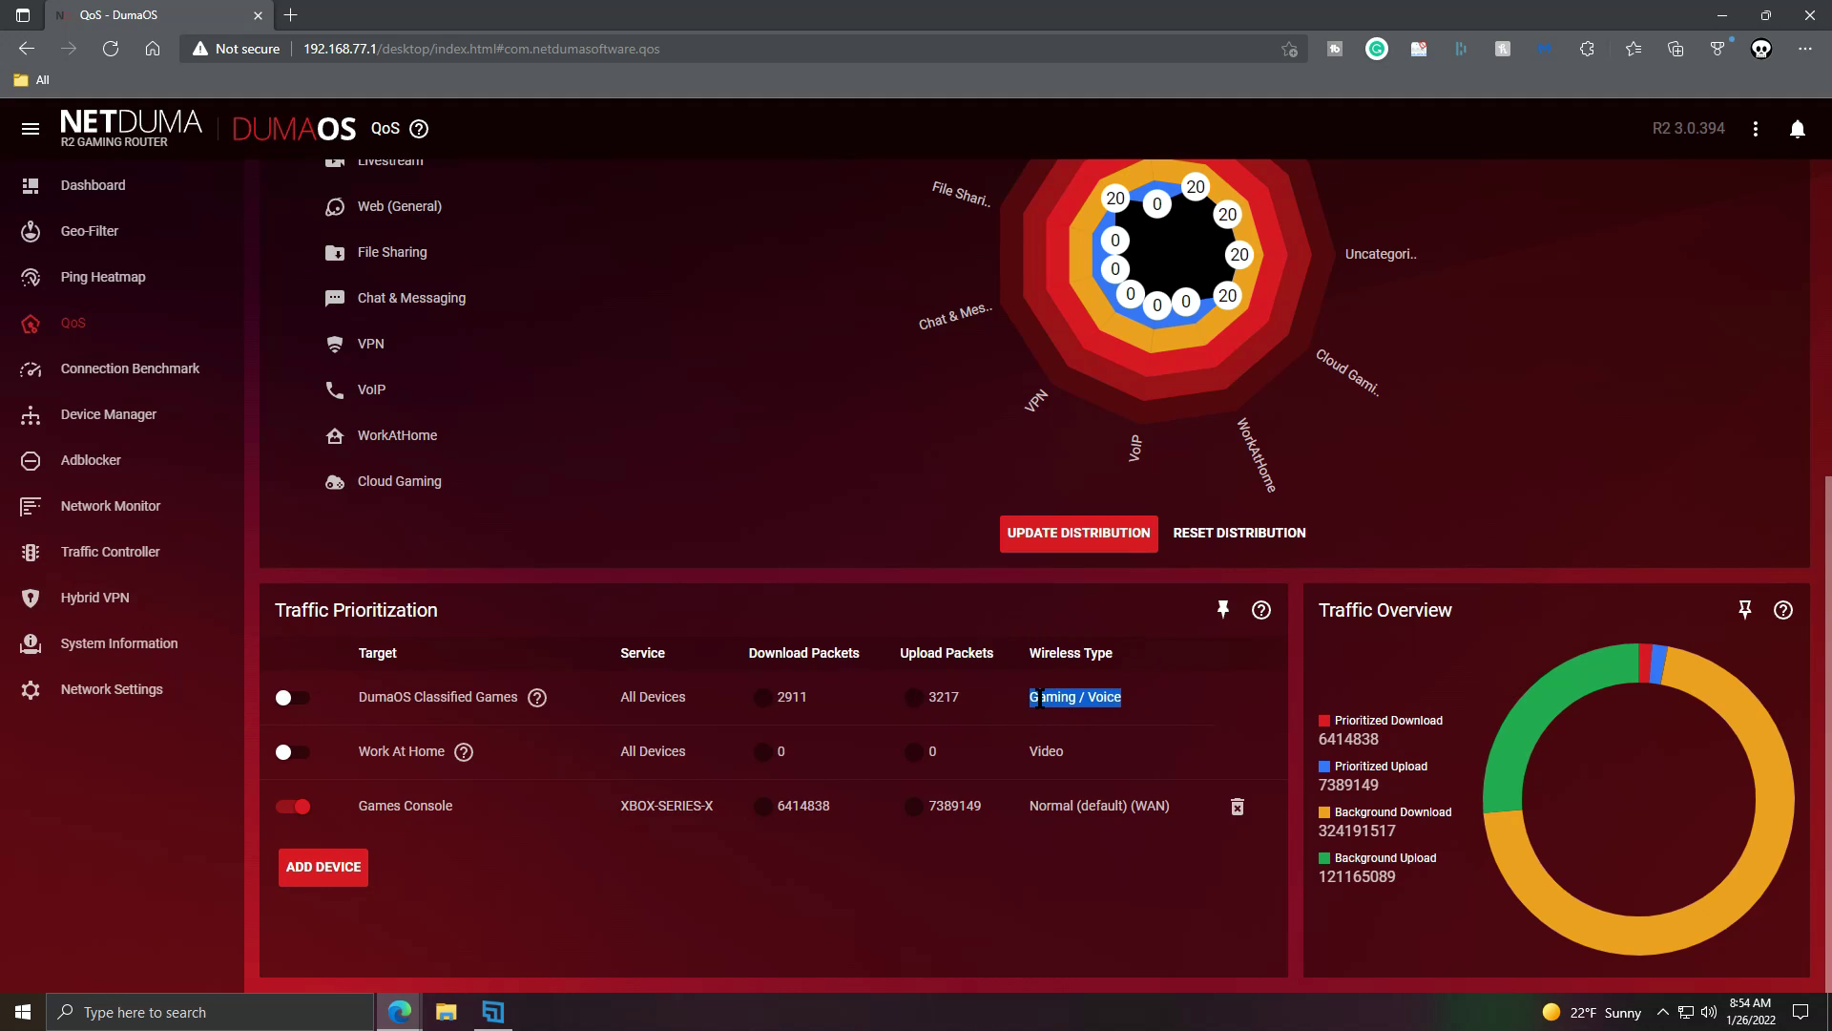
pyautogui.moveTo(1040, 699); pyautogui.dragTo(1045, 697)
pyautogui.click(467, 754)
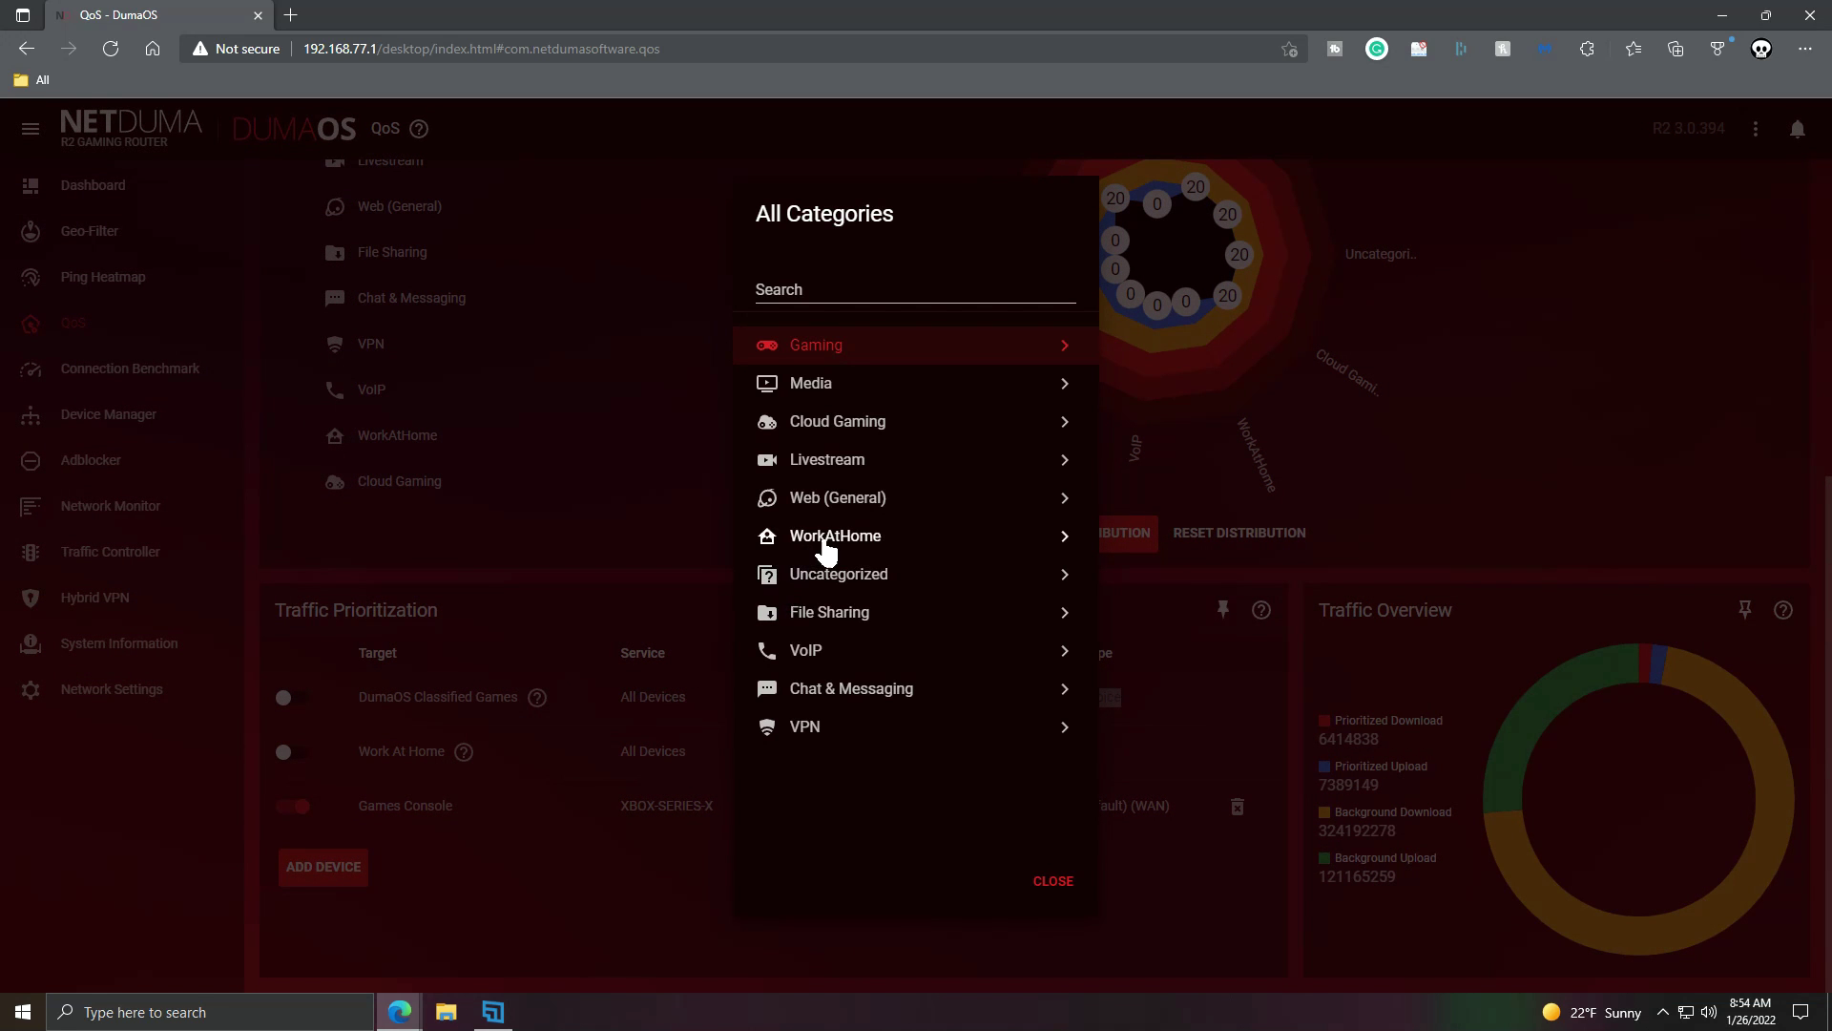
pyautogui.click(824, 541)
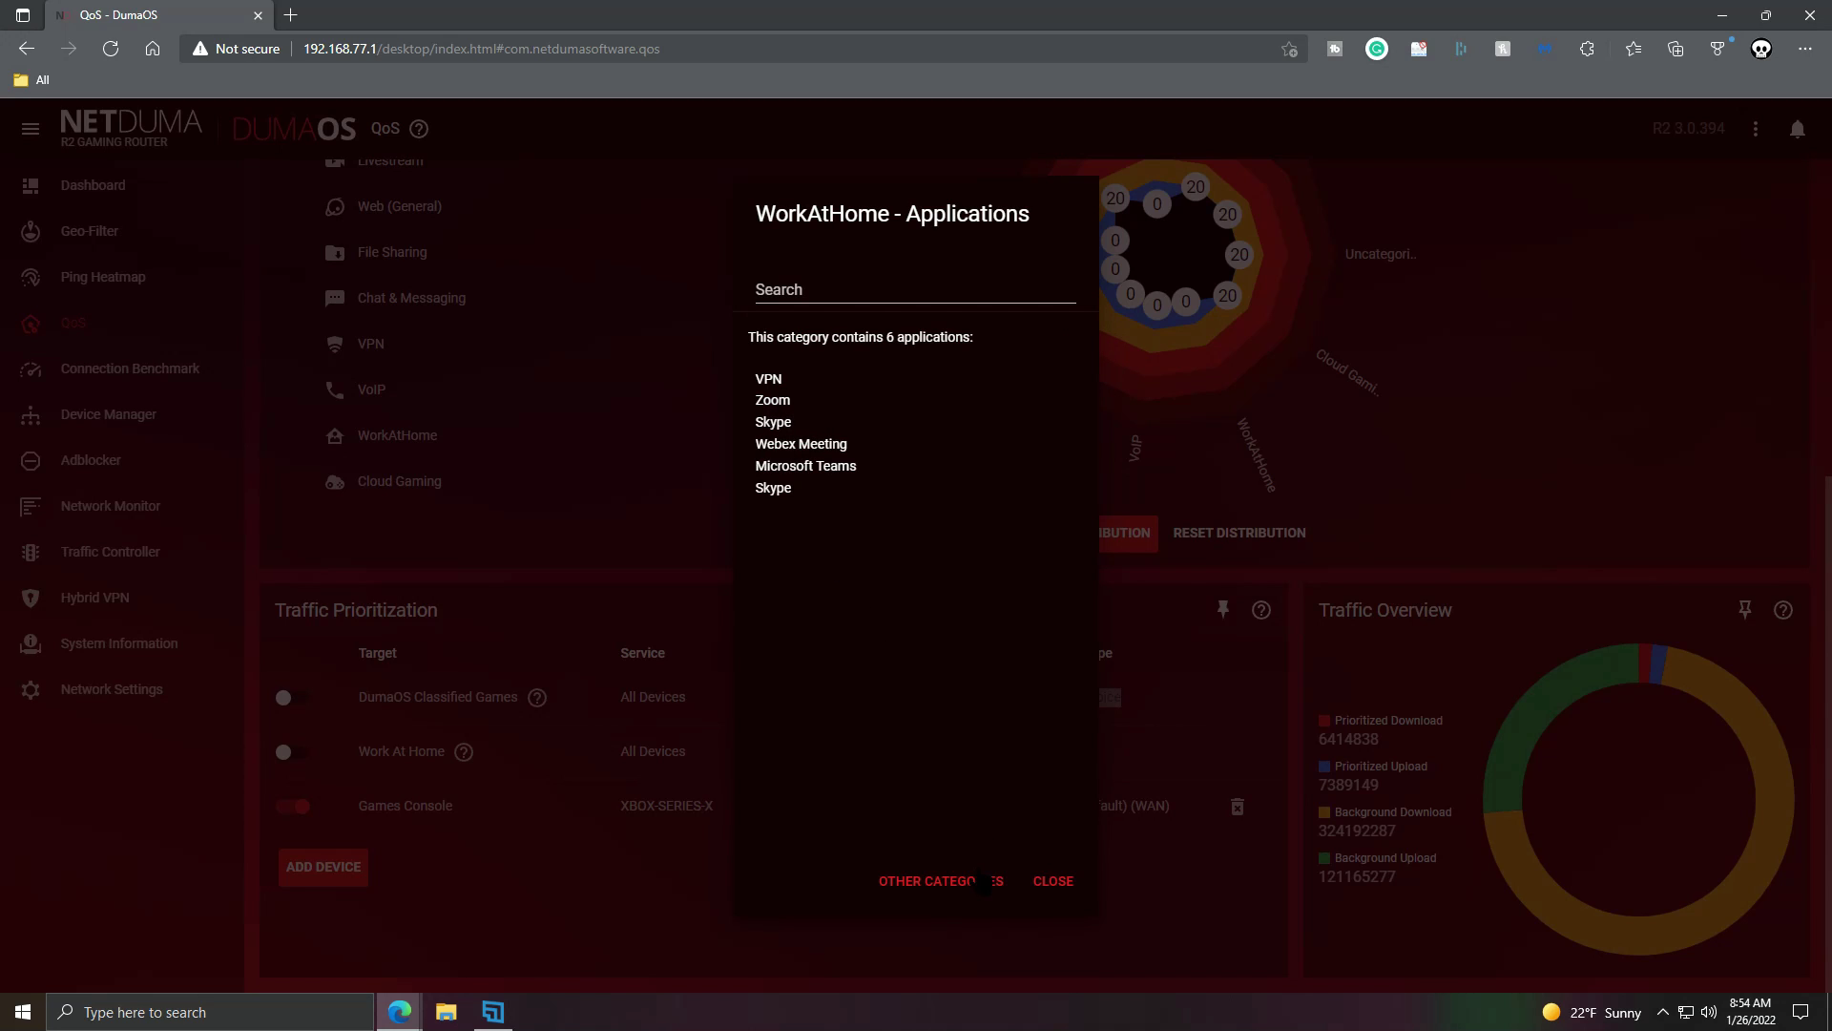
pyautogui.click(1042, 880)
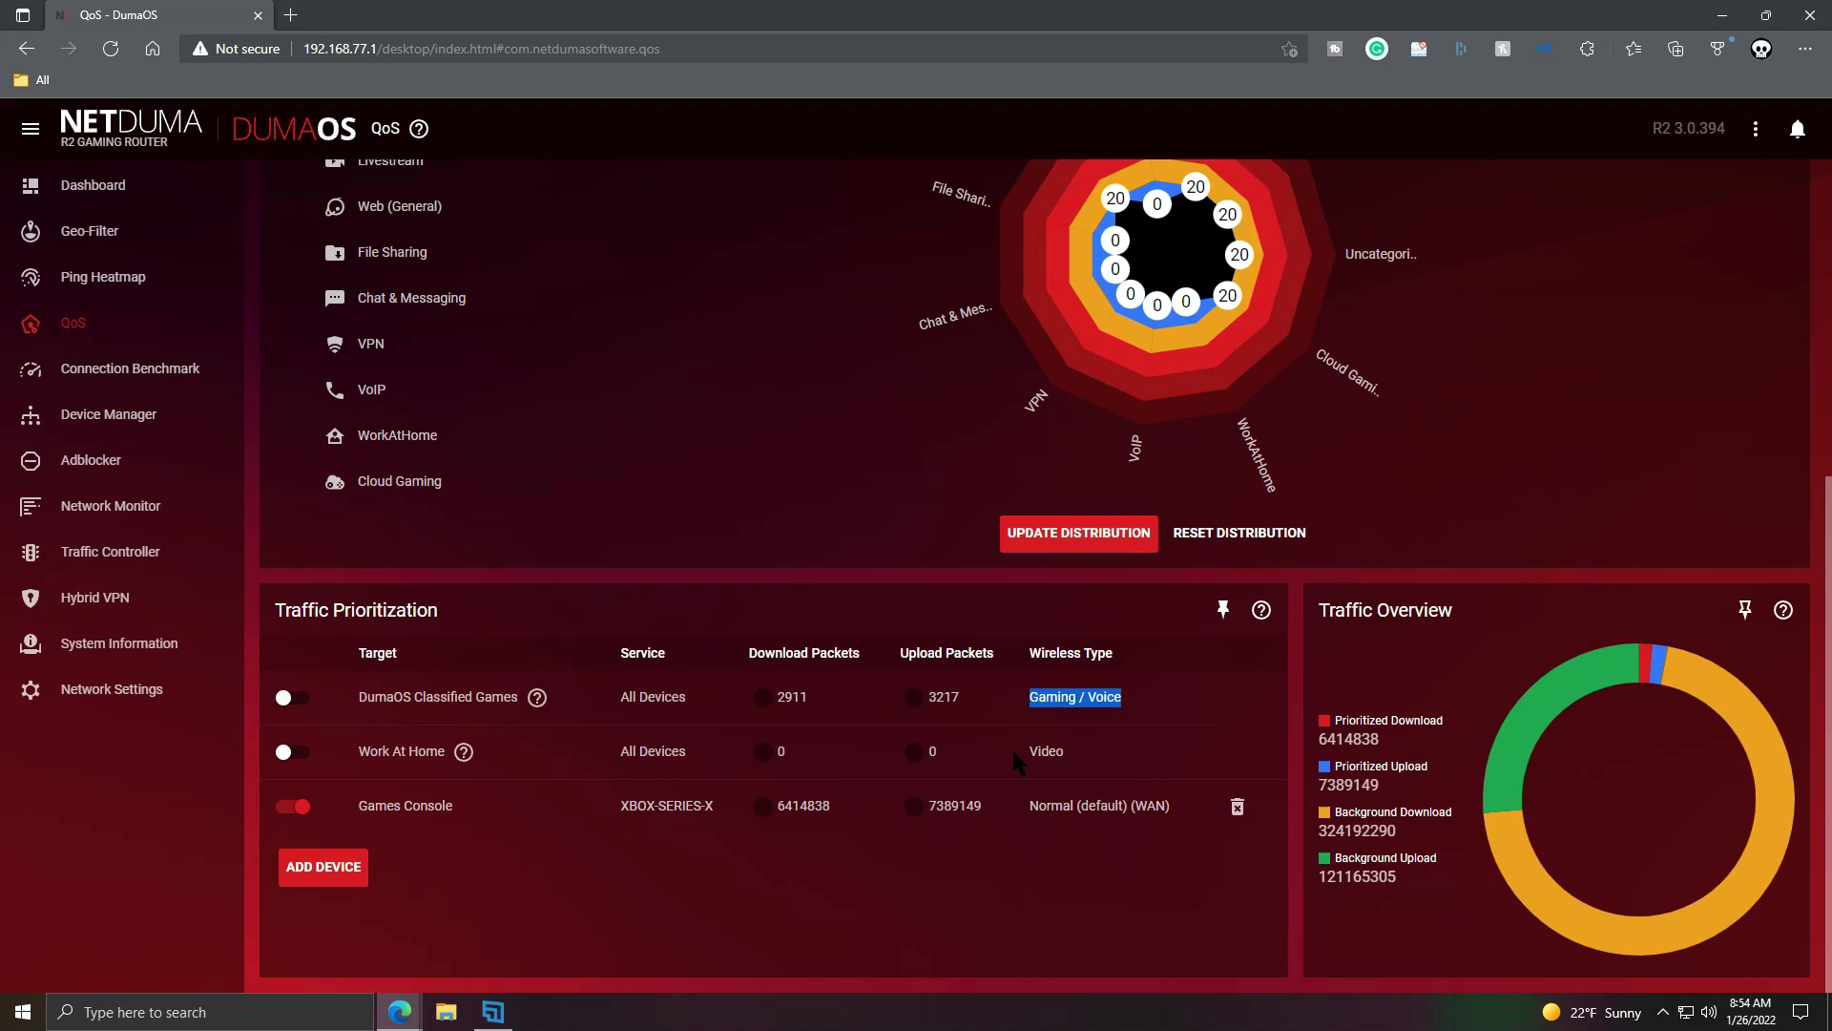
# - Highlight the Video wireless type text and dismiss its text options
pyautogui.moveTo(1024, 750); pyautogui.dragTo(1068, 746)
pyautogui.click(1112, 716)
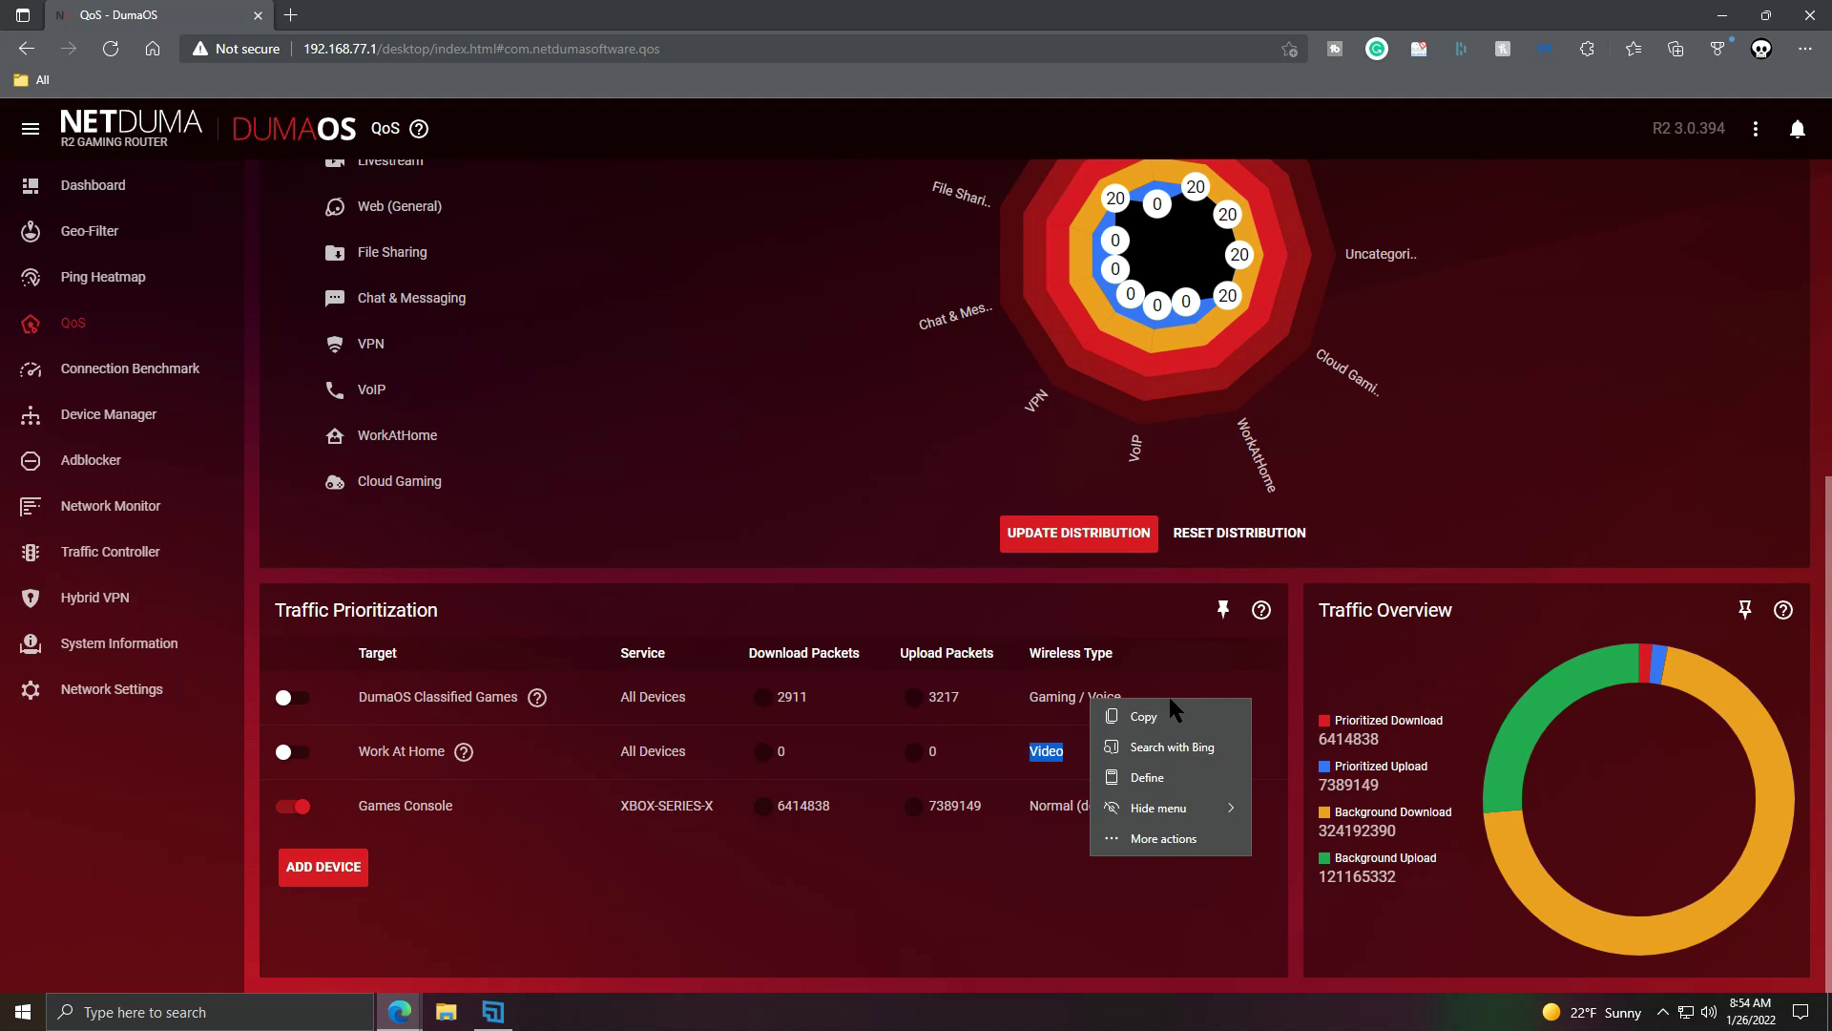
pyautogui.click(1162, 693)
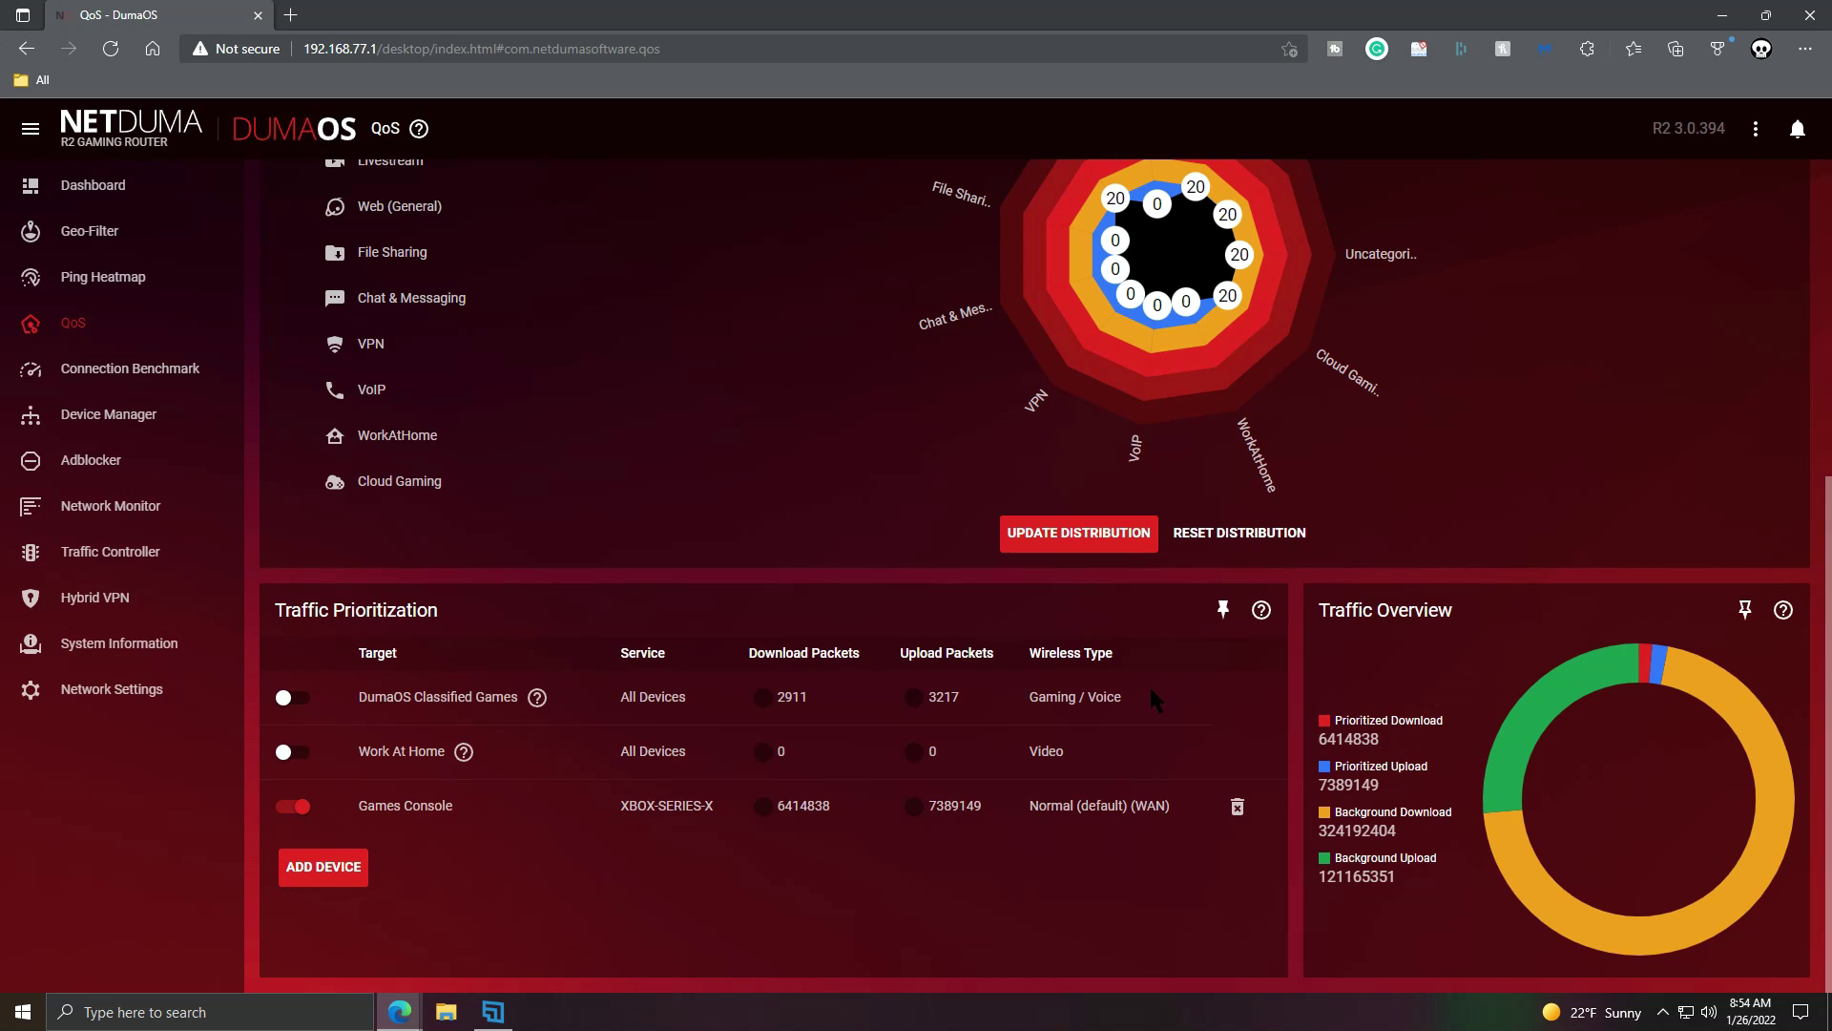
# - Toggle Work At Home on then off, and permanently dismiss the auto-prioritization warning
pyautogui.click(296, 752)
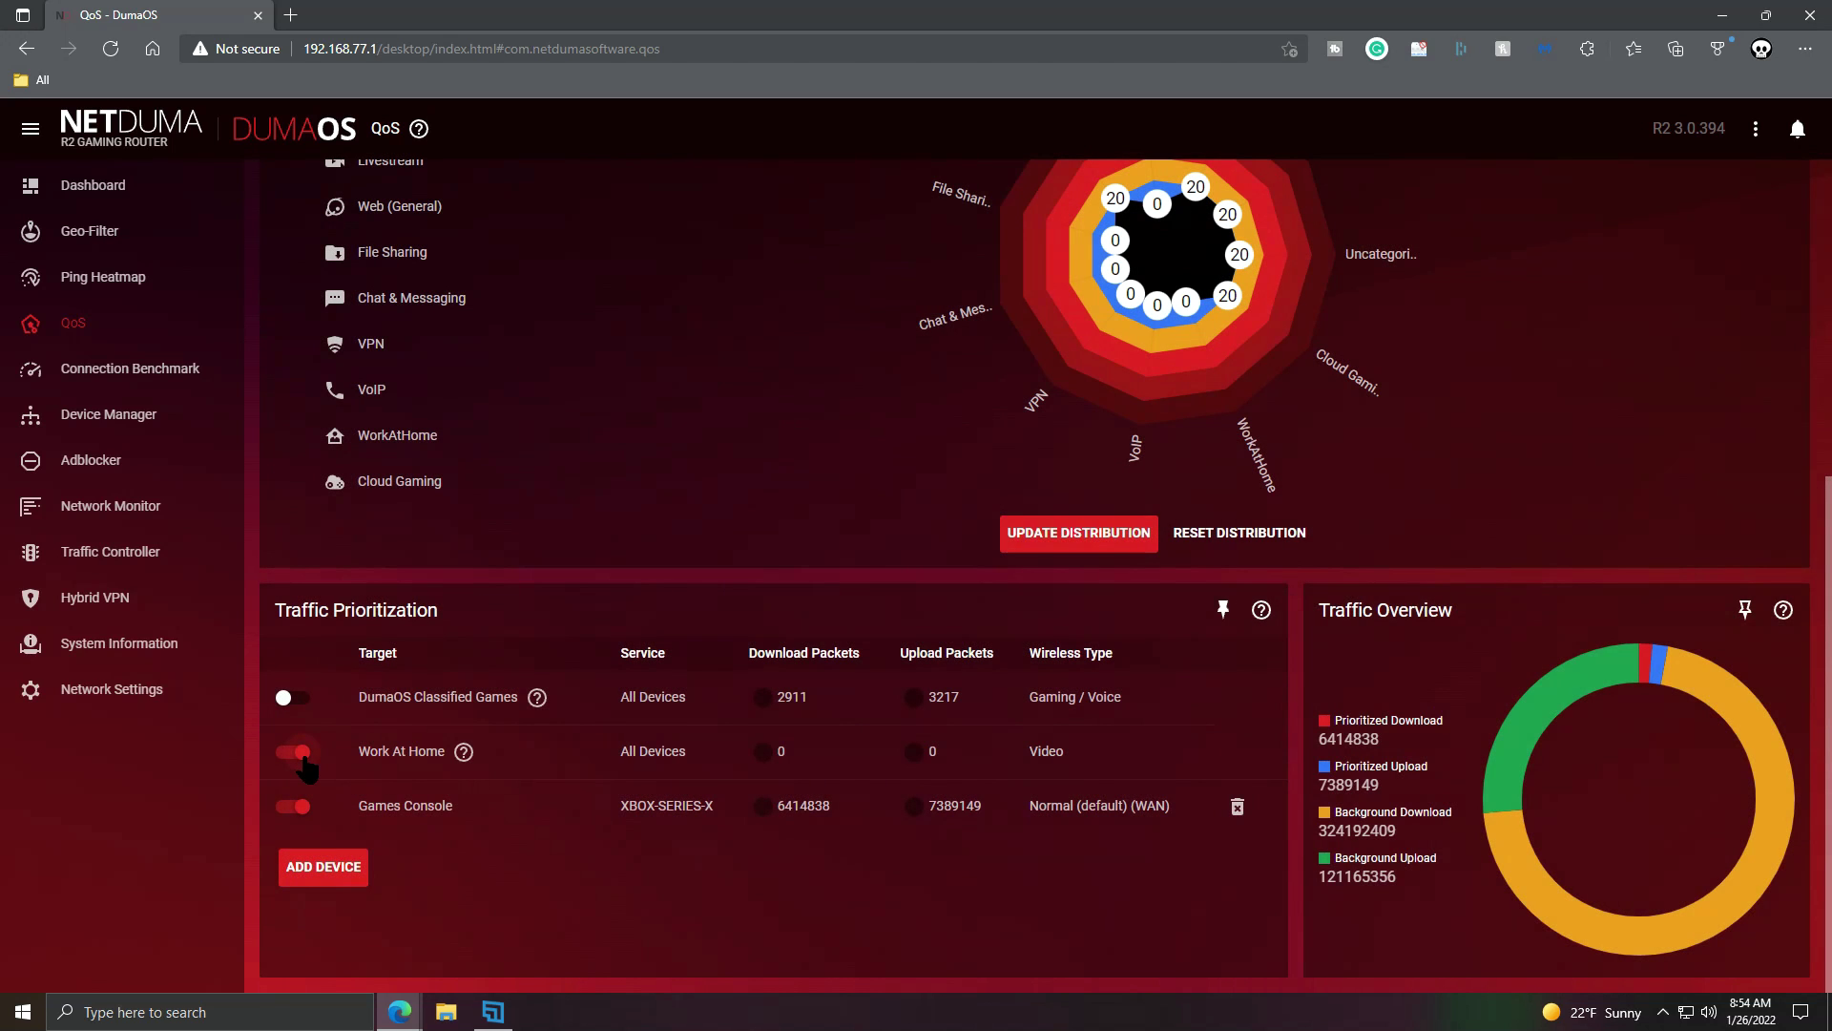
pyautogui.click(297, 751)
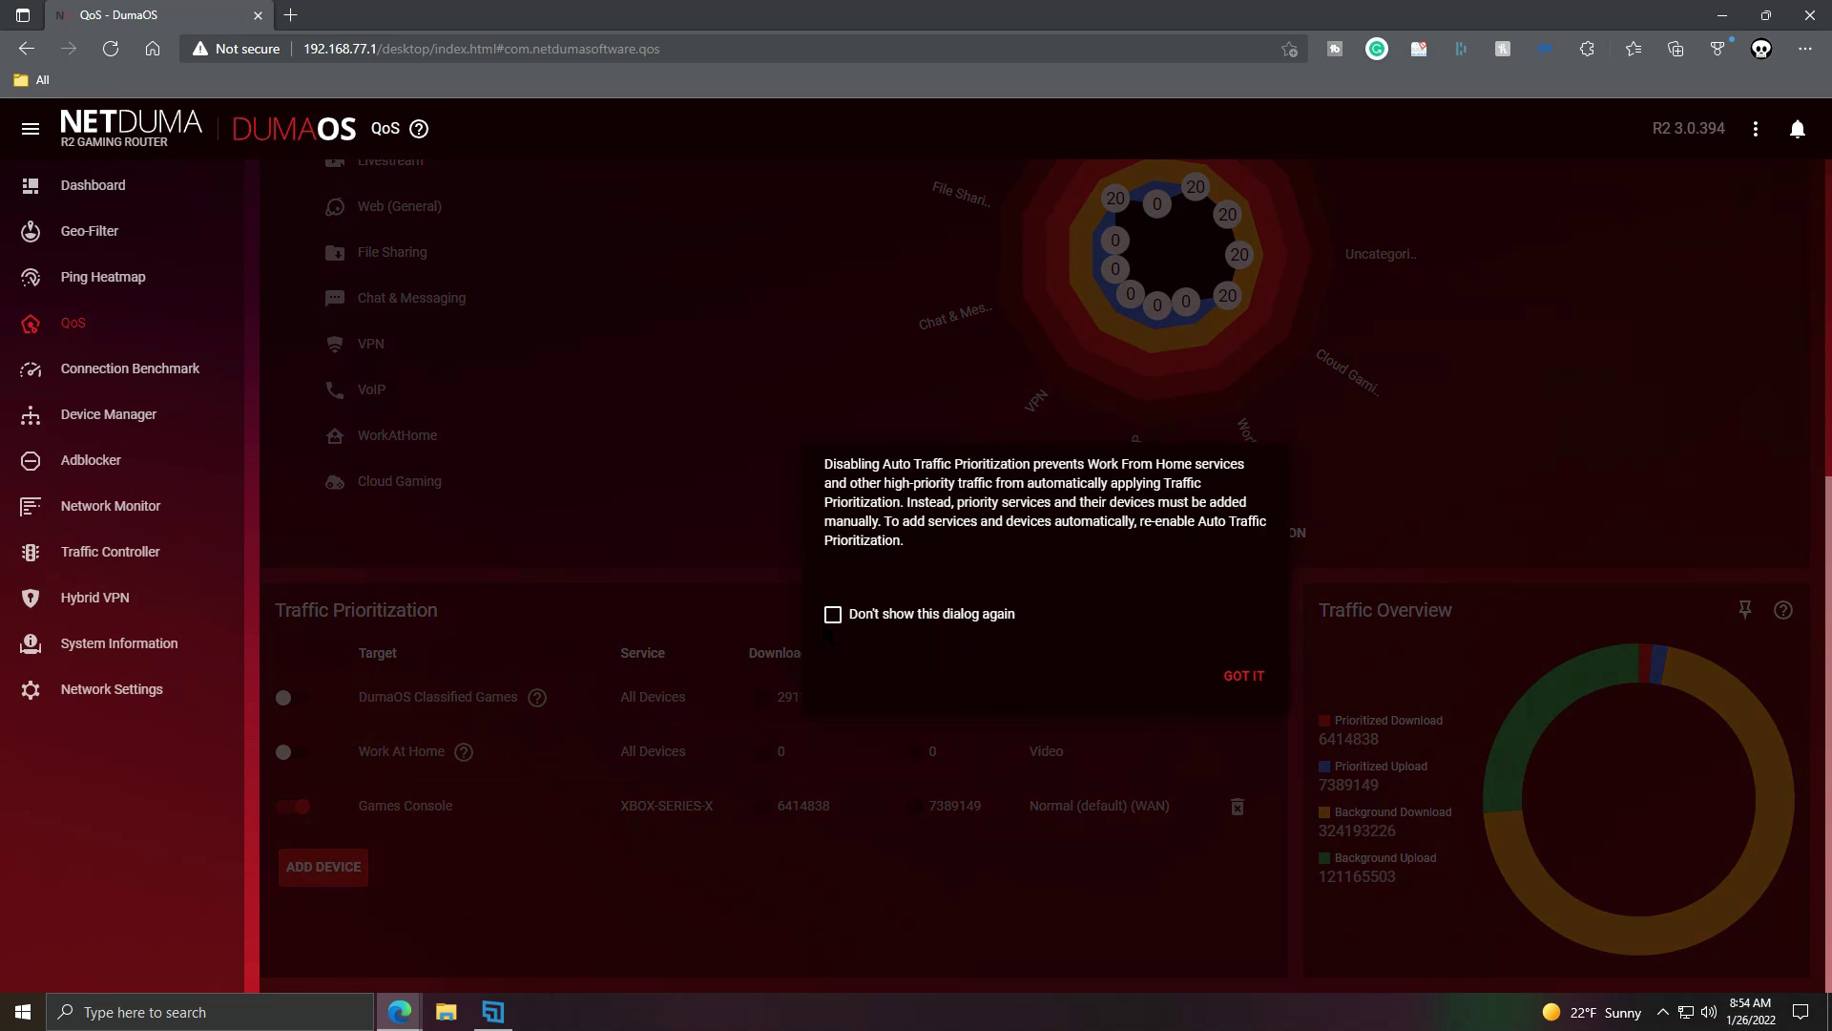
pyautogui.click(832, 613)
pyautogui.click(1243, 676)
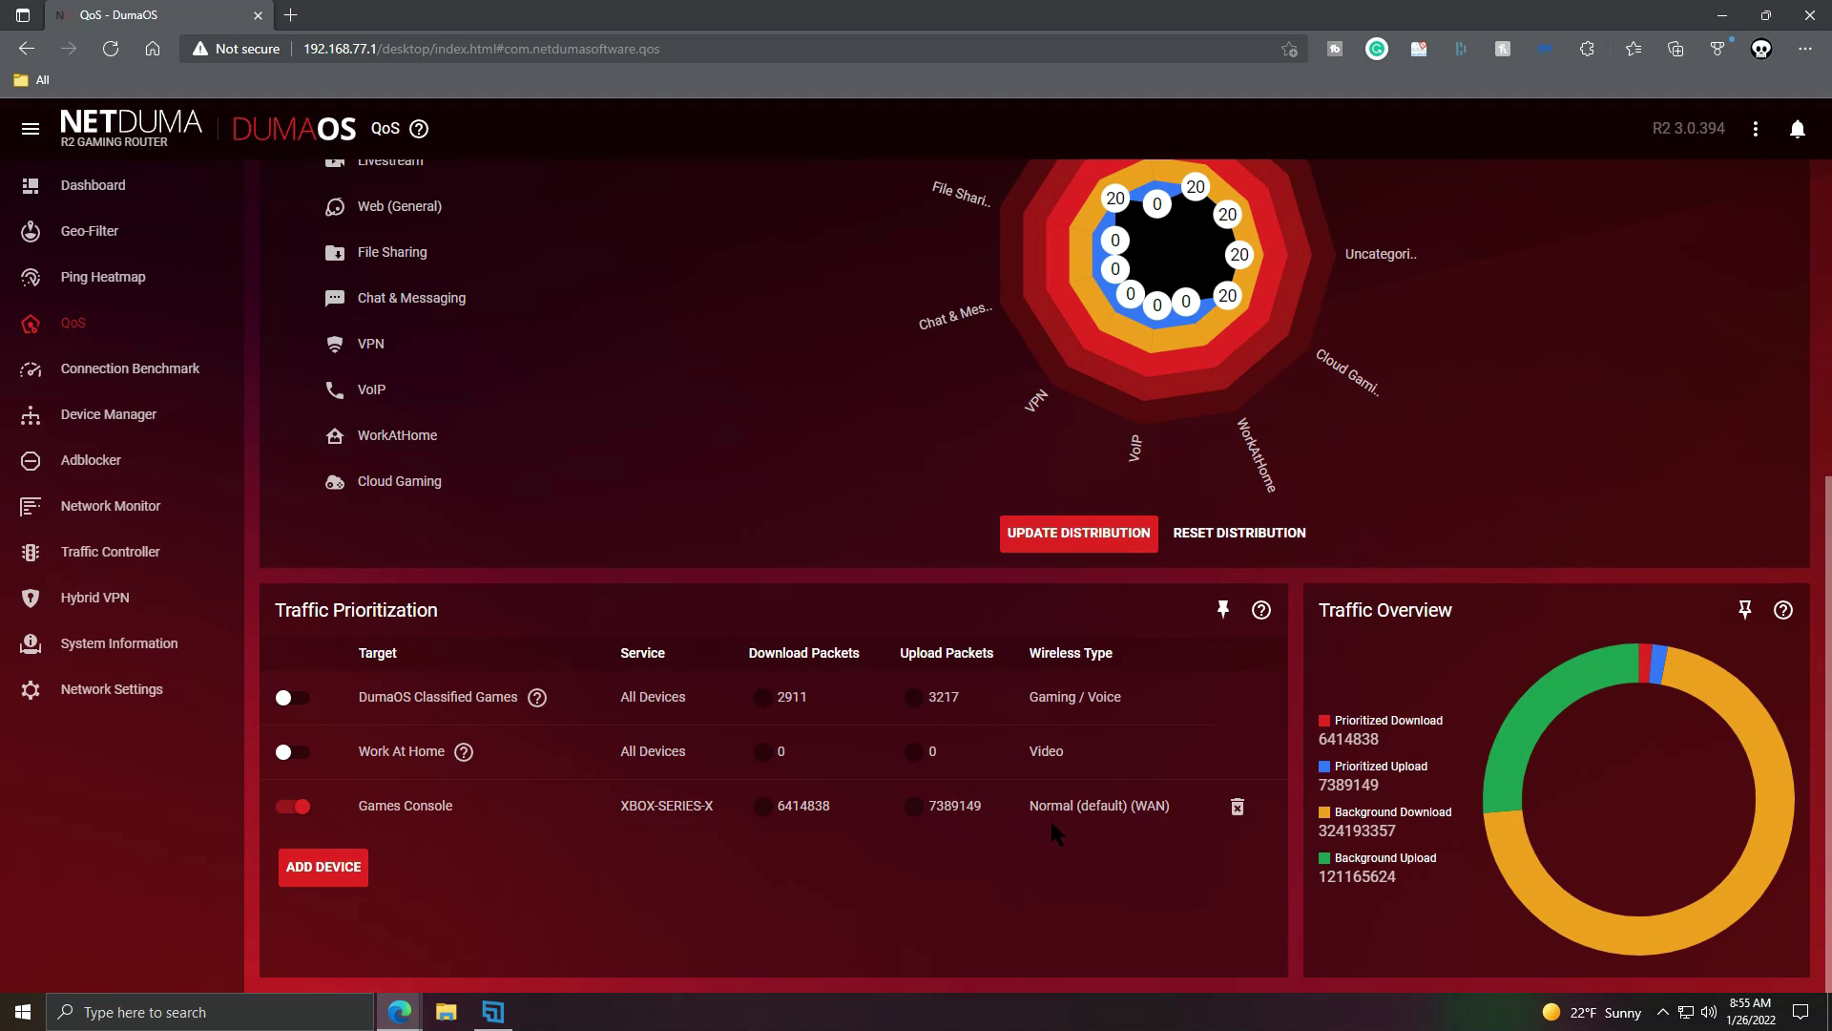
pyautogui.moveTo(1027, 806); pyautogui.dragTo(1172, 811)
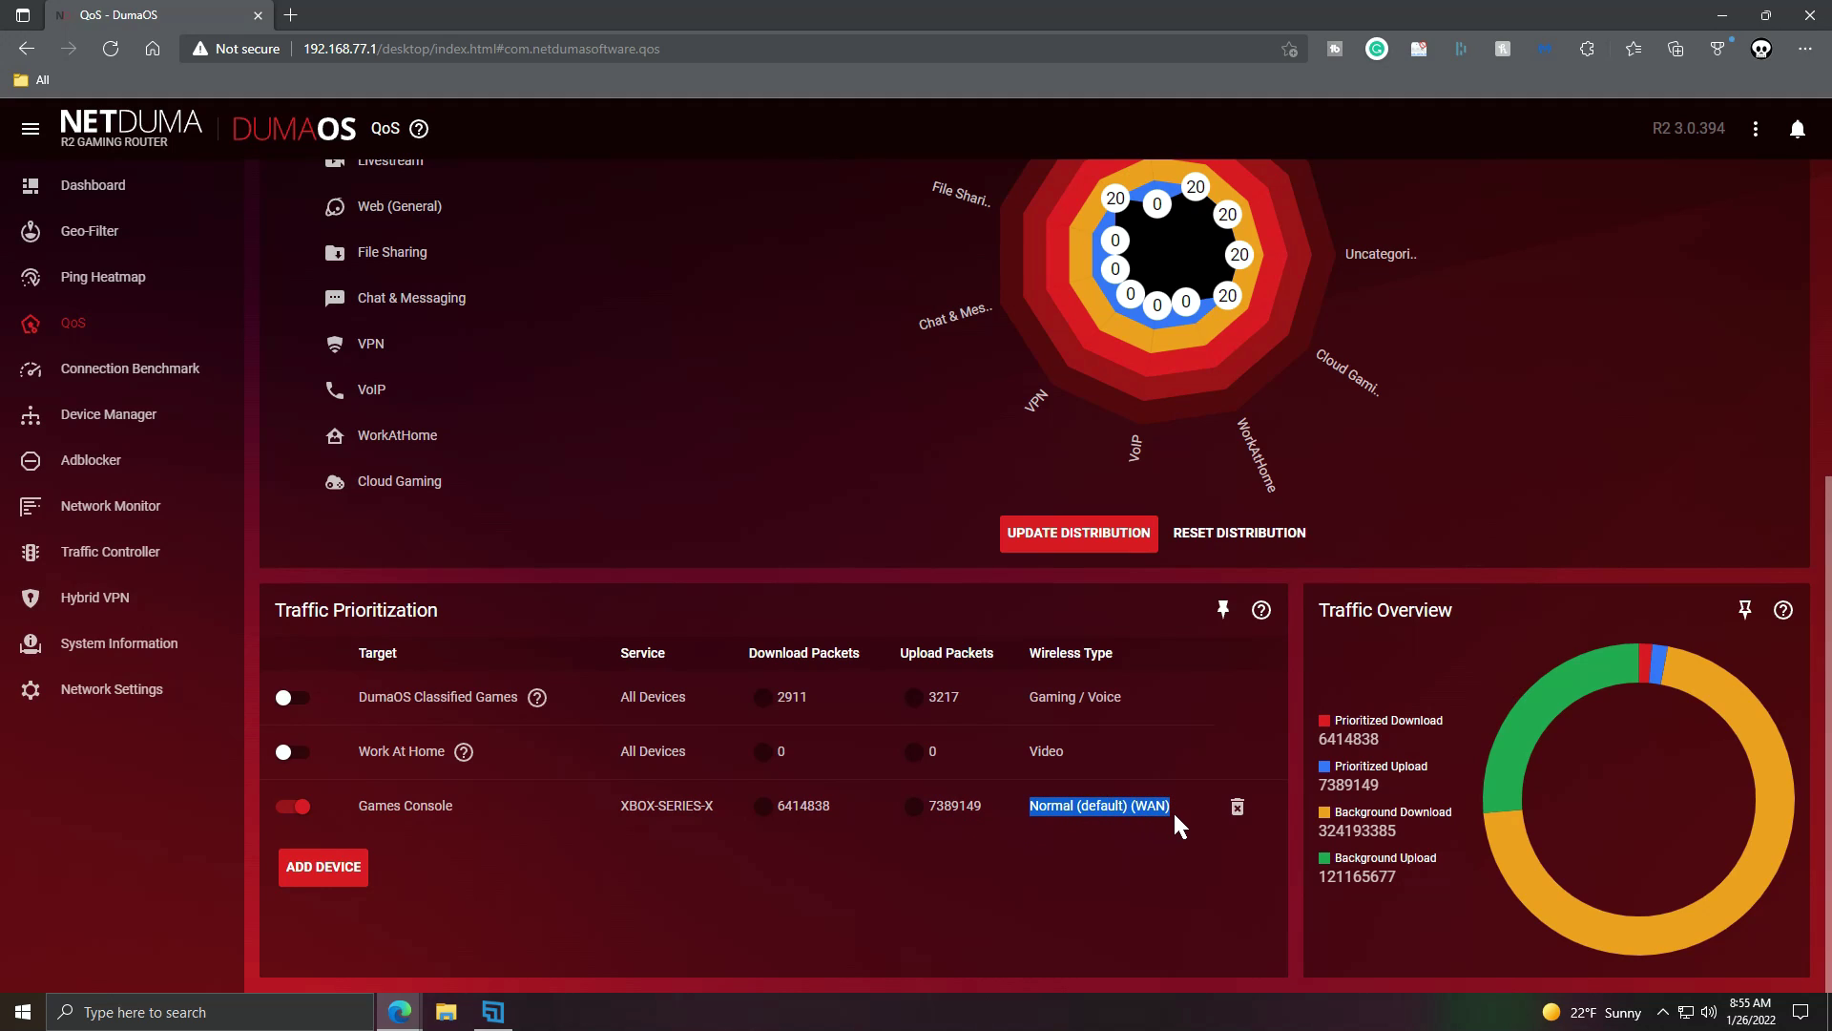
pyautogui.click(1008, 856)
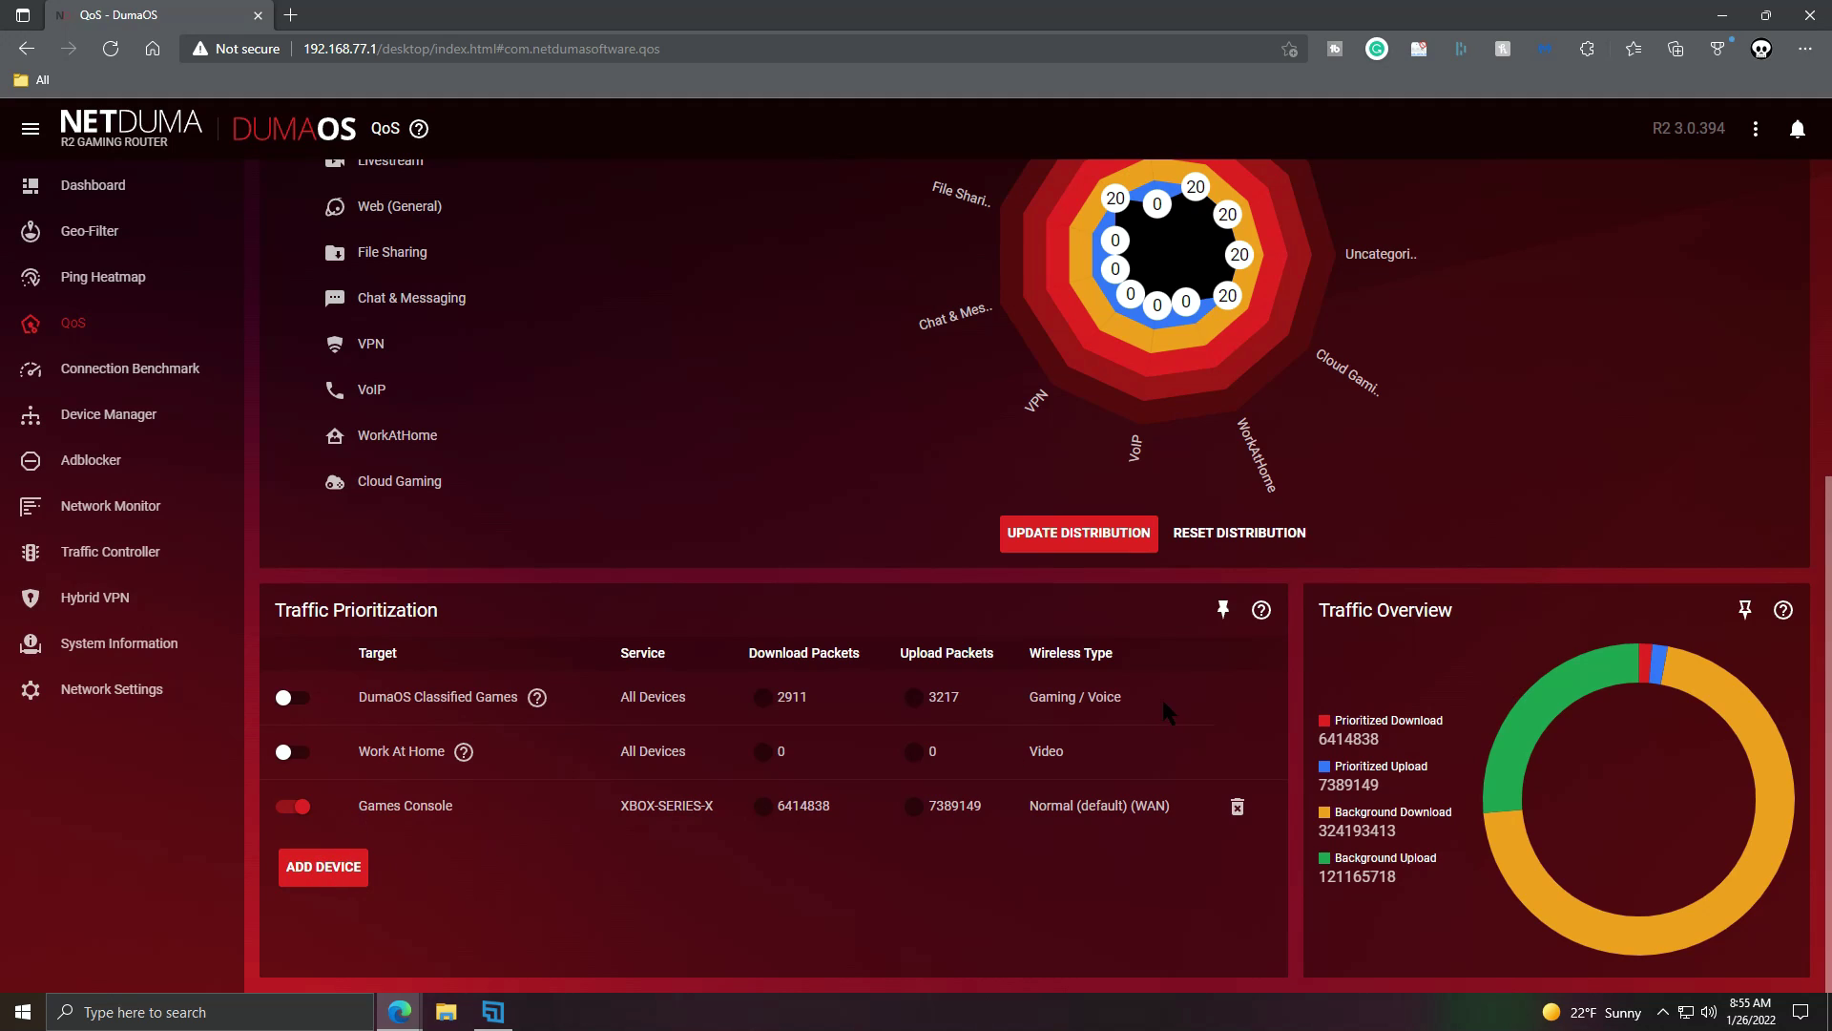
# - Start a new rule for device XBOX-ONE-X with Games Console as its service
pyautogui.click(323, 871)
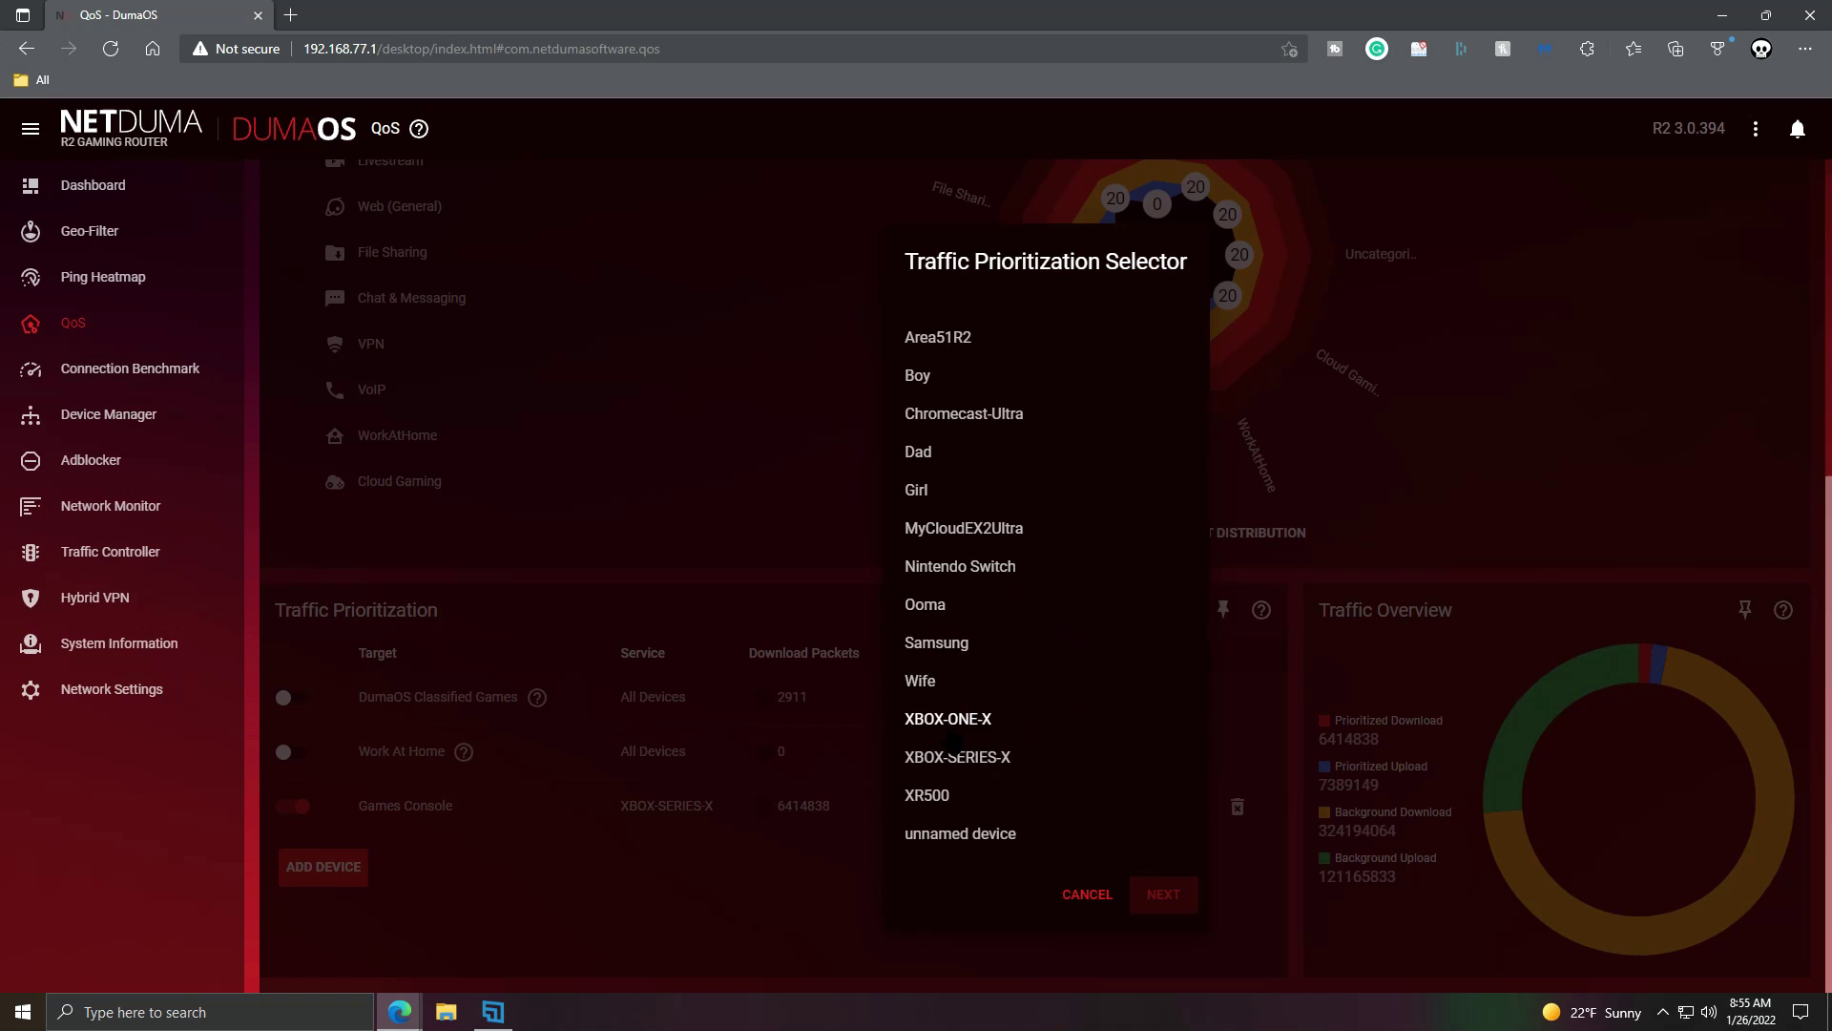
pyautogui.click(964, 724)
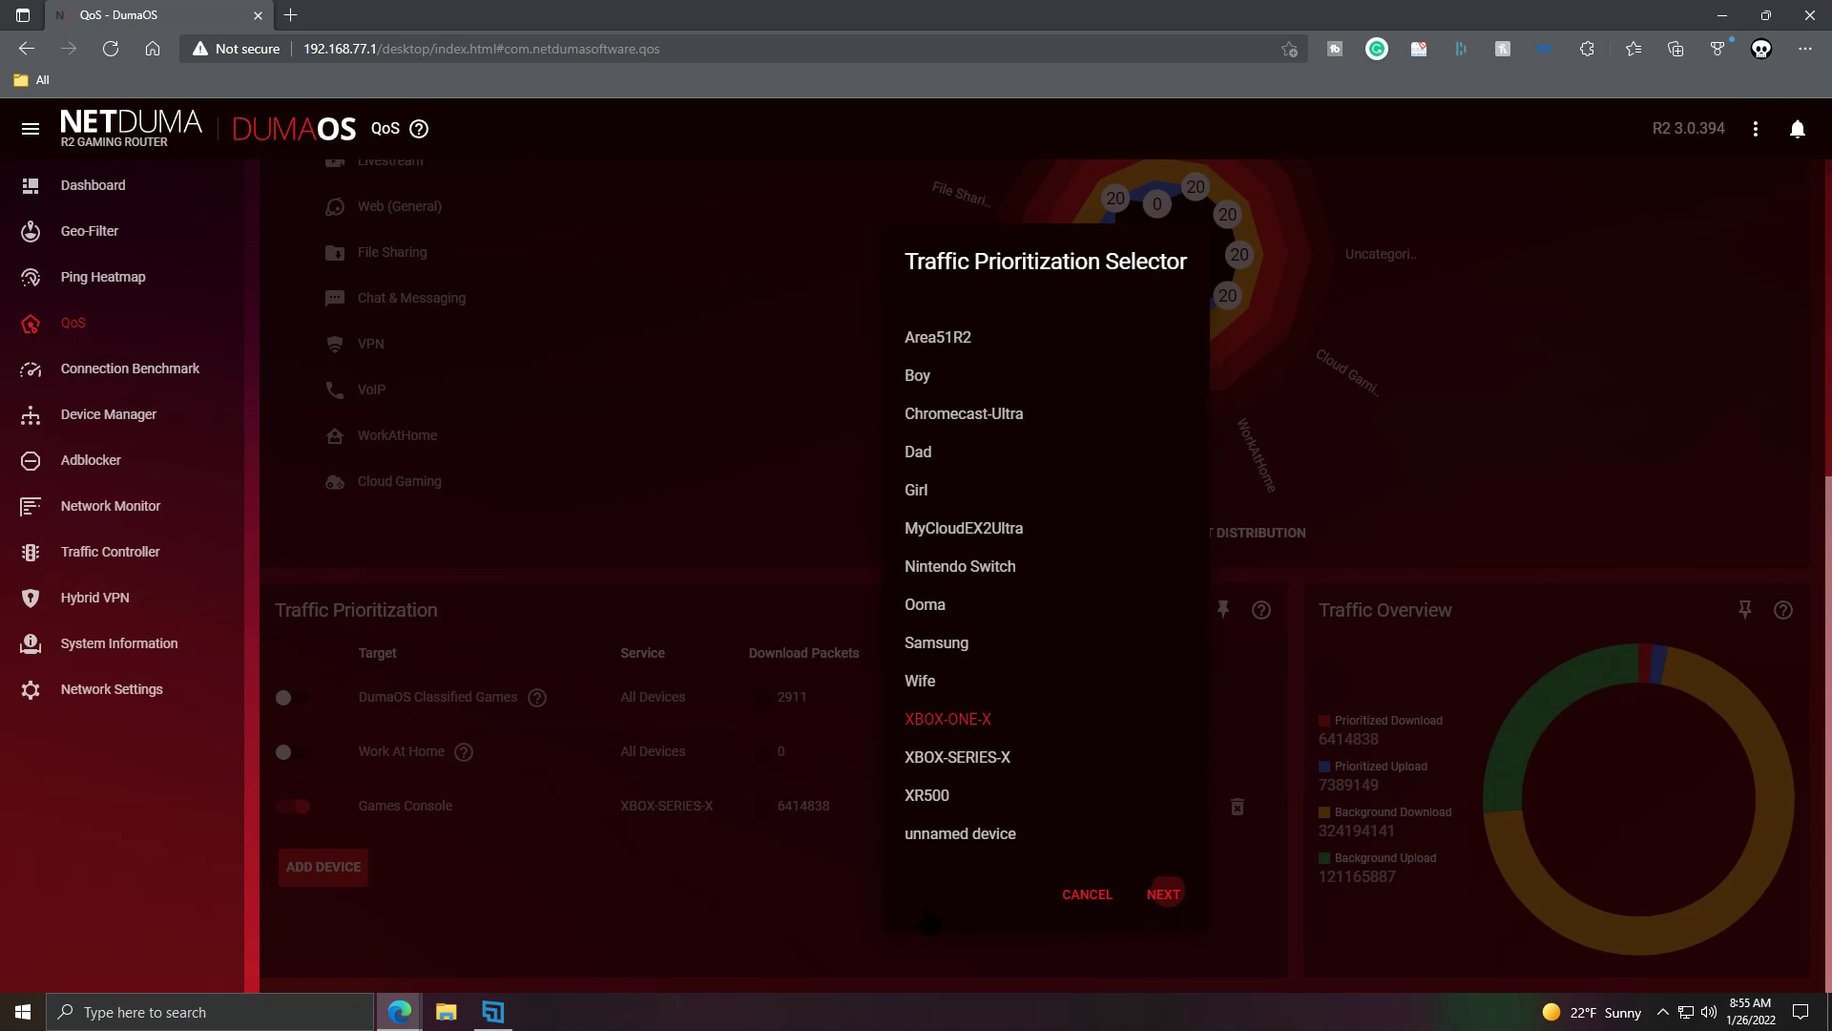
pyautogui.click(1163, 894)
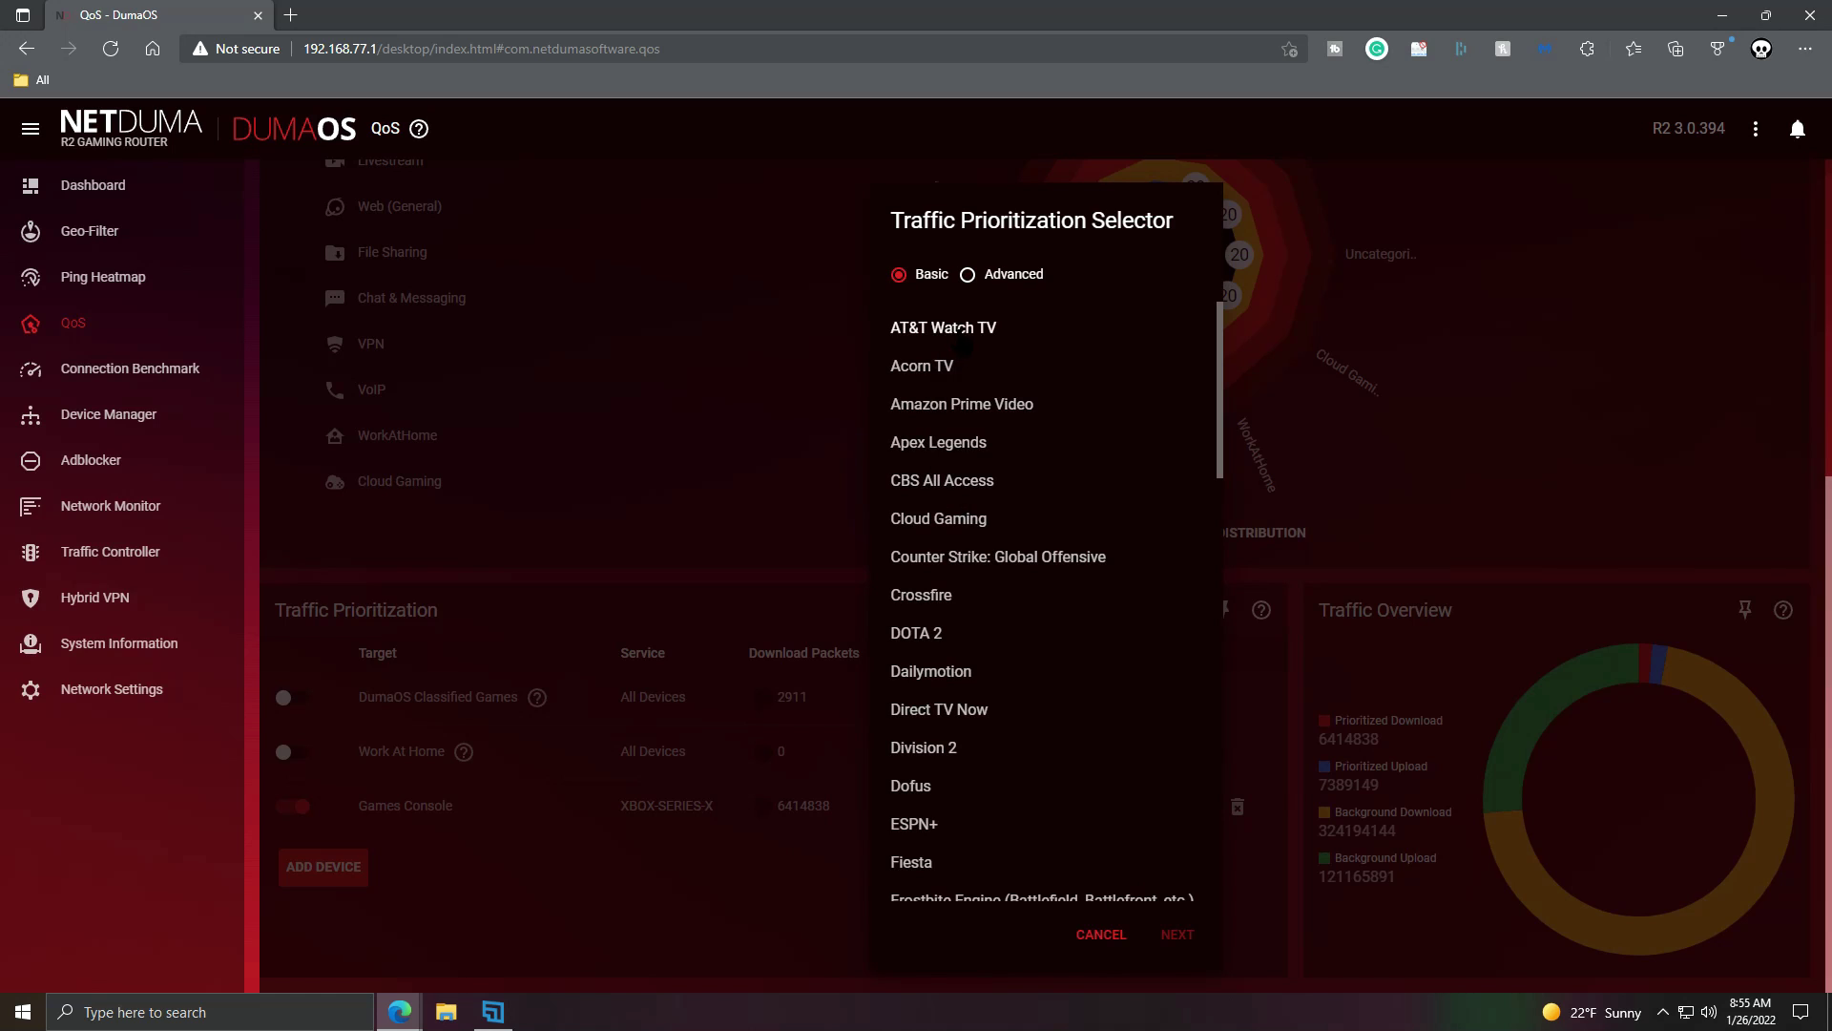
pyautogui.scroll(-2, 964, 382)
pyautogui.scroll(-5, 966, 387)
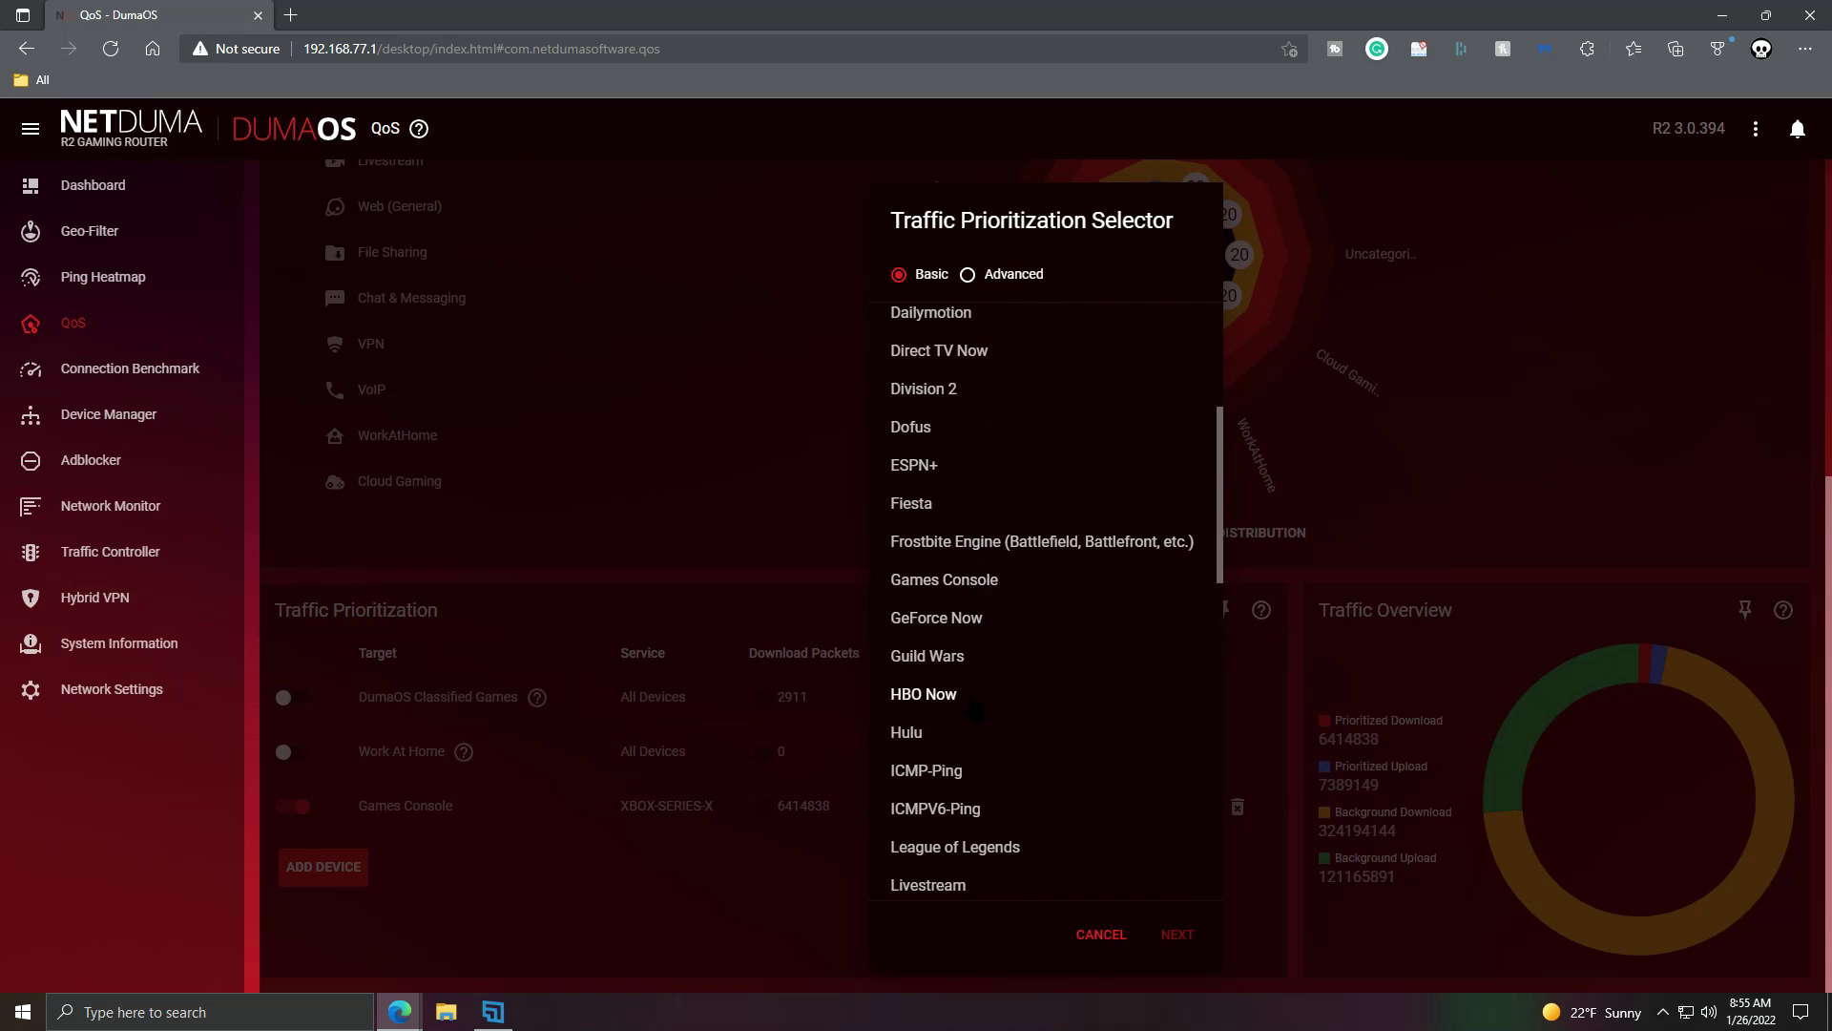
pyautogui.scroll(5, 986, 773)
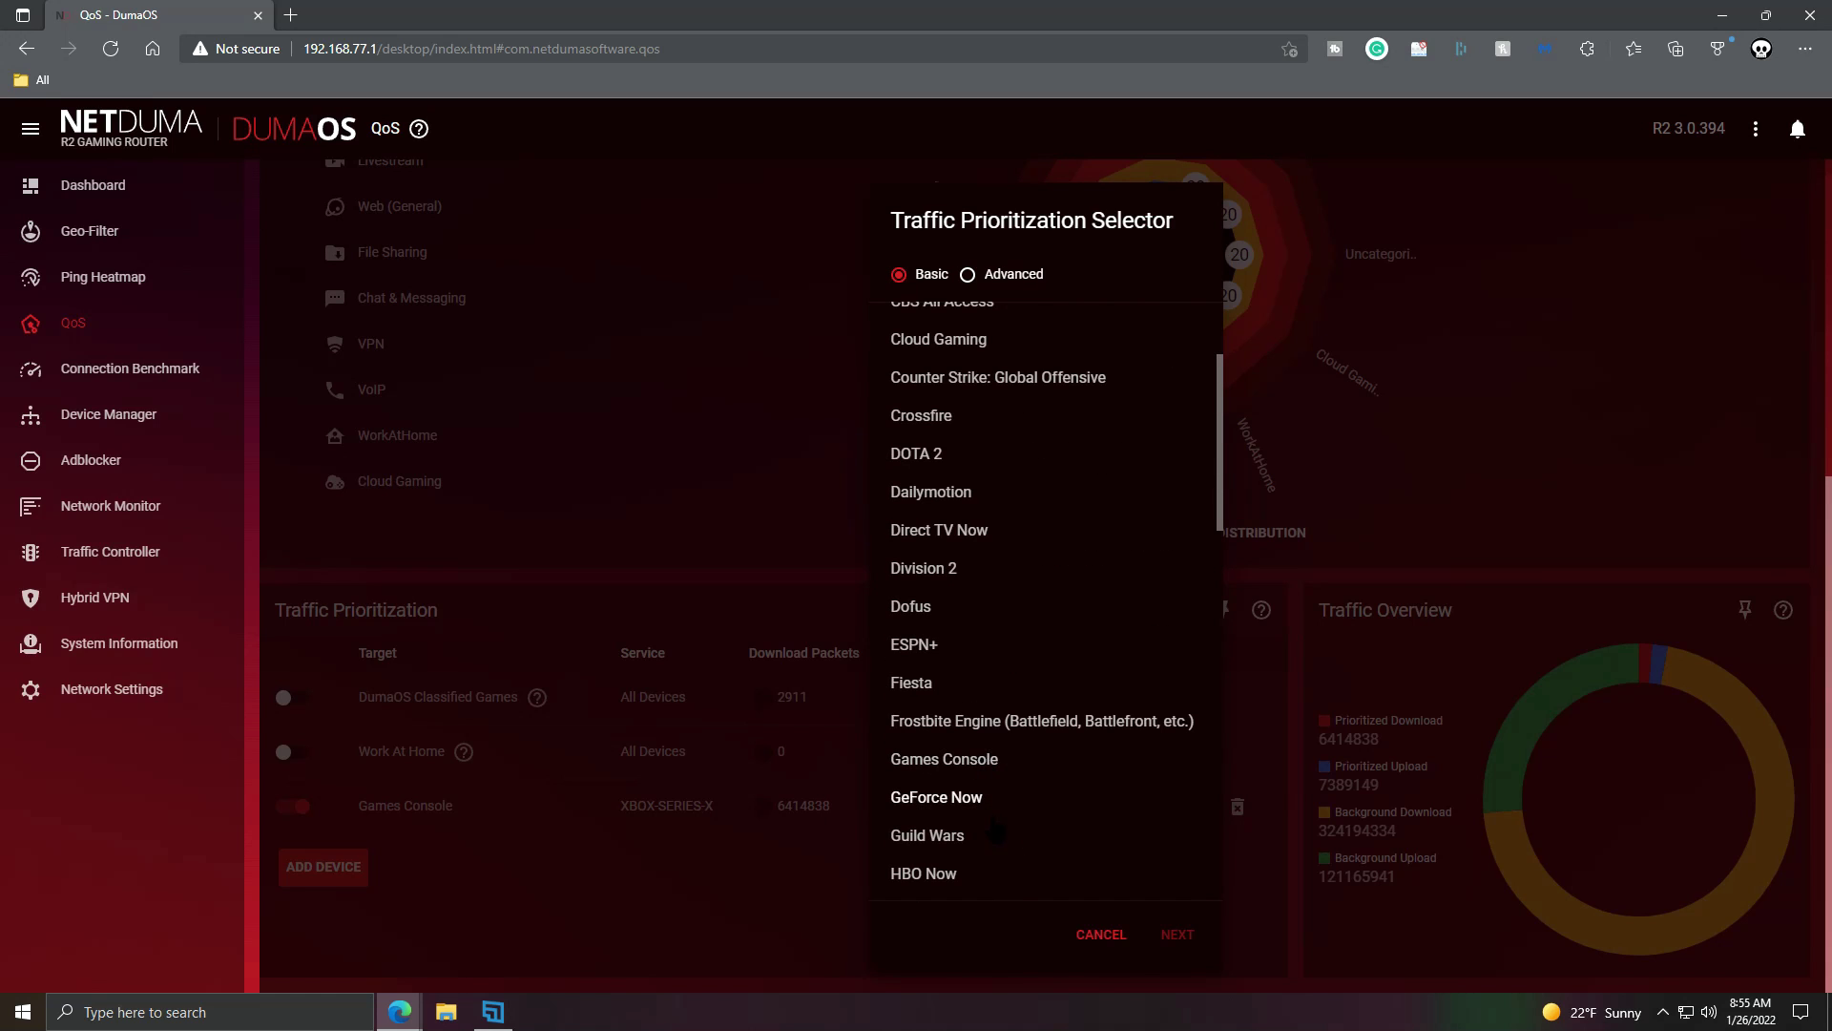
pyautogui.click(950, 759)
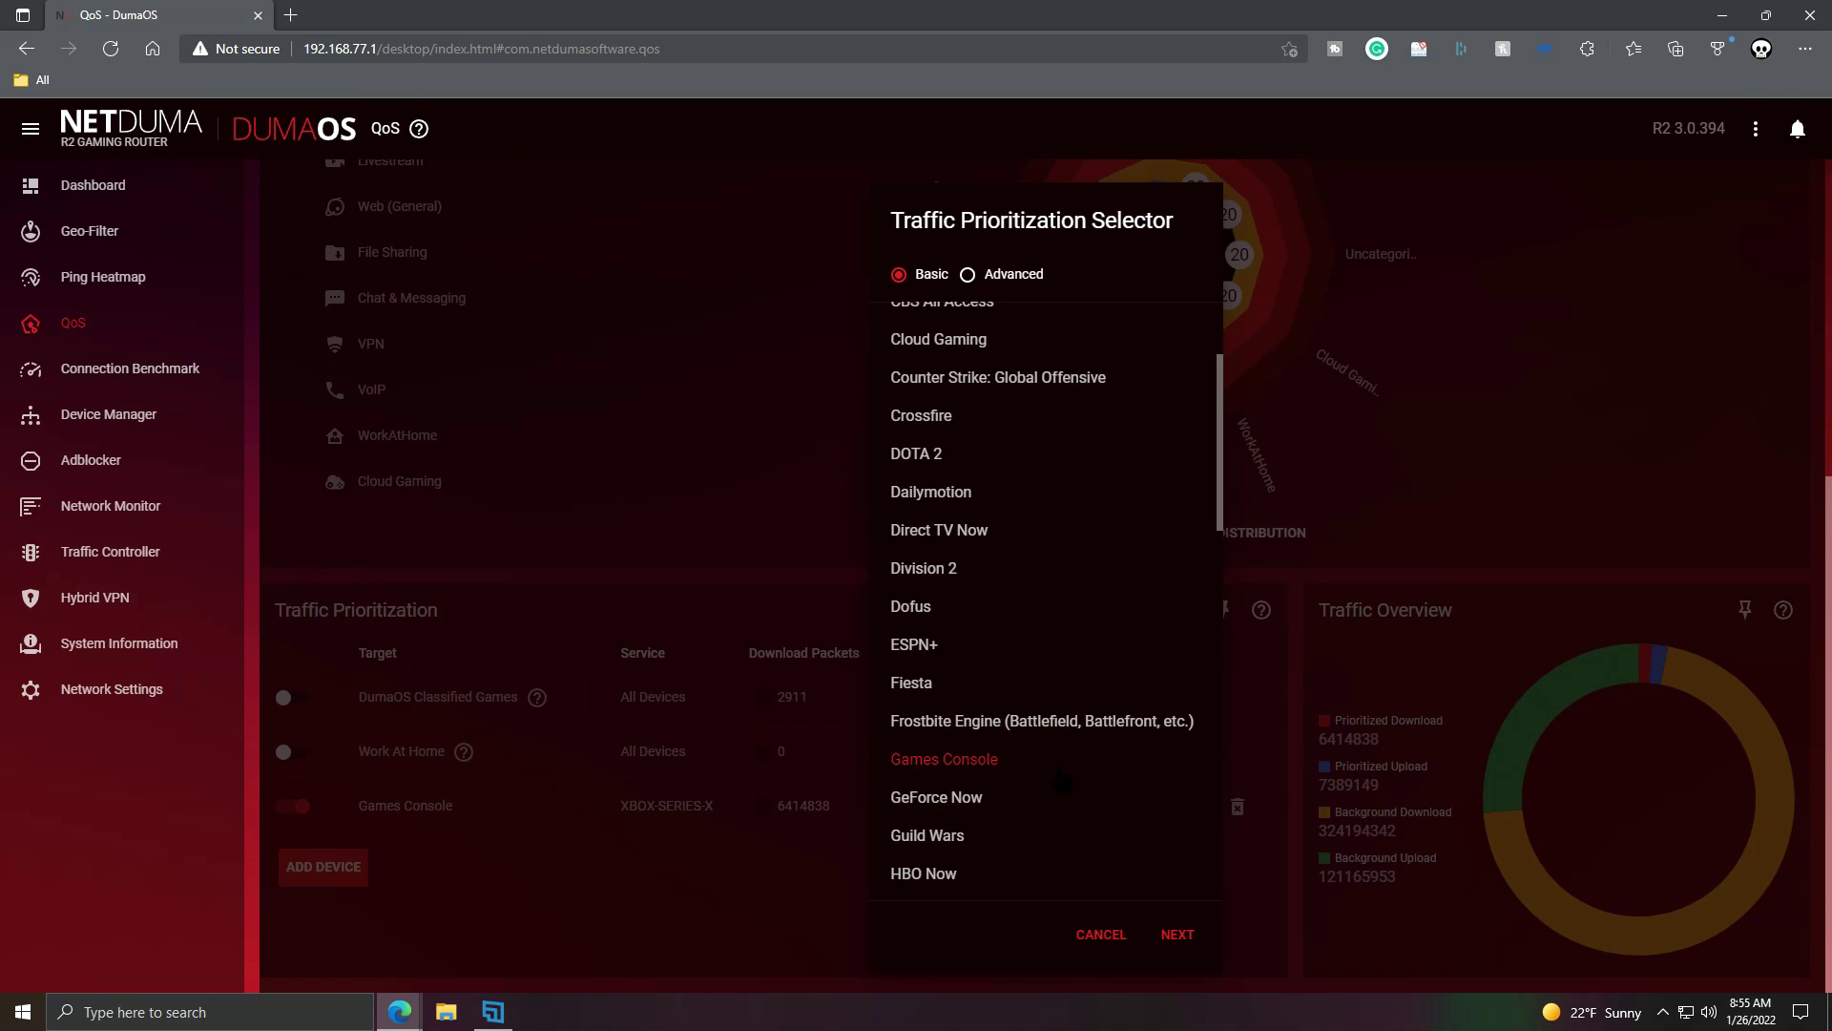
pyautogui.click(1178, 934)
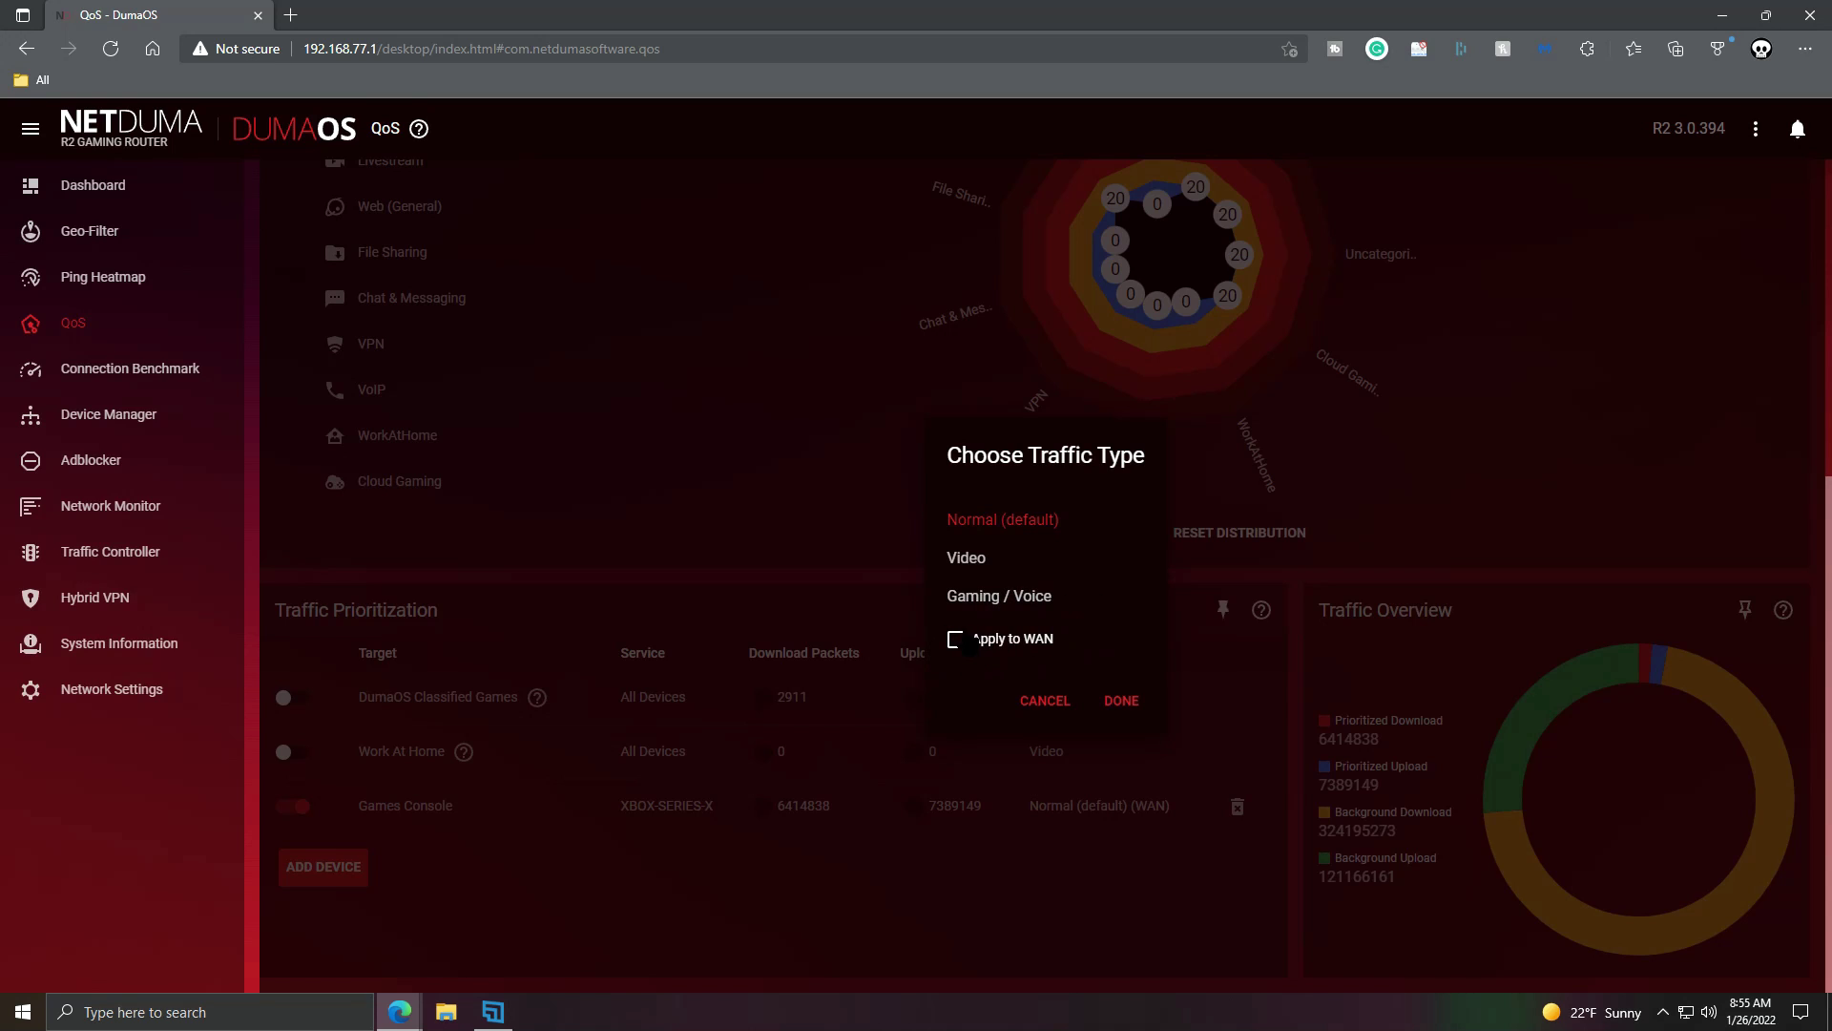
# - Apply the rule to WAN and finish it with Normal (default) traffic type
pyautogui.click(957, 643)
pyautogui.click(1123, 702)
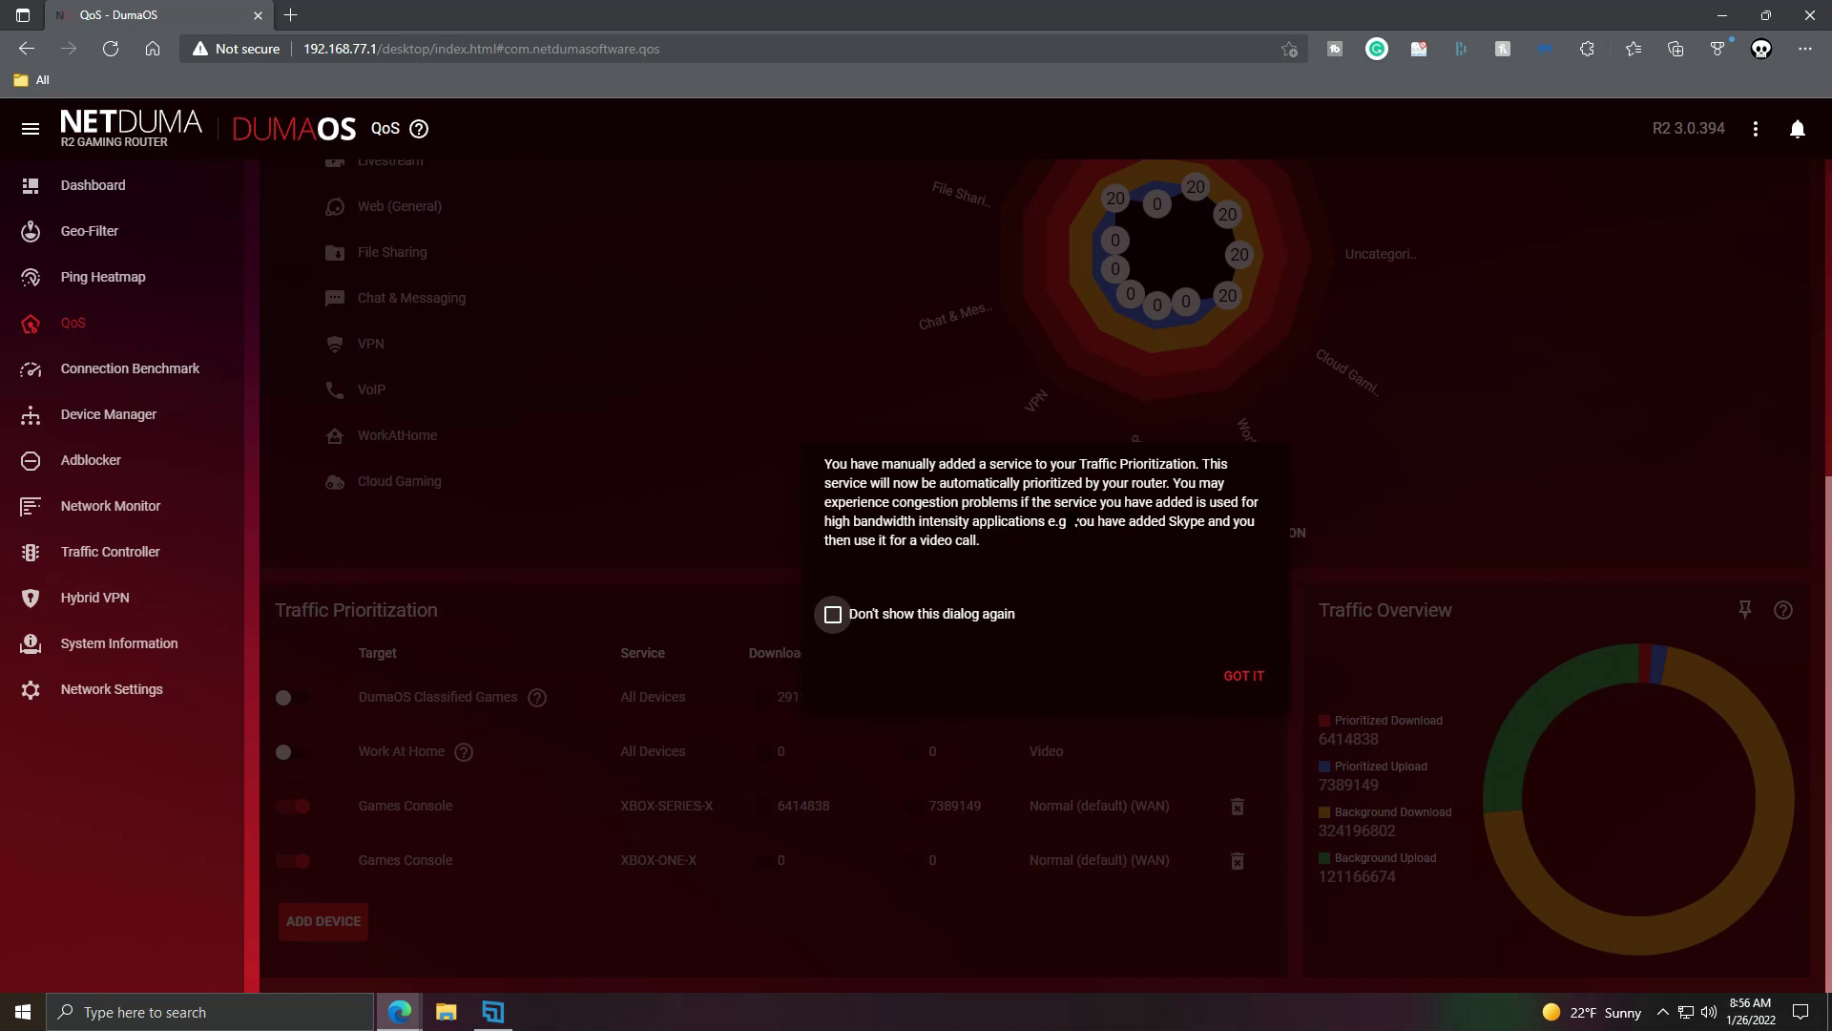
# - Tick 'Don't show this dialog again' and close the manually-added-service notice
pyautogui.click(825, 626)
pyautogui.click(1246, 679)
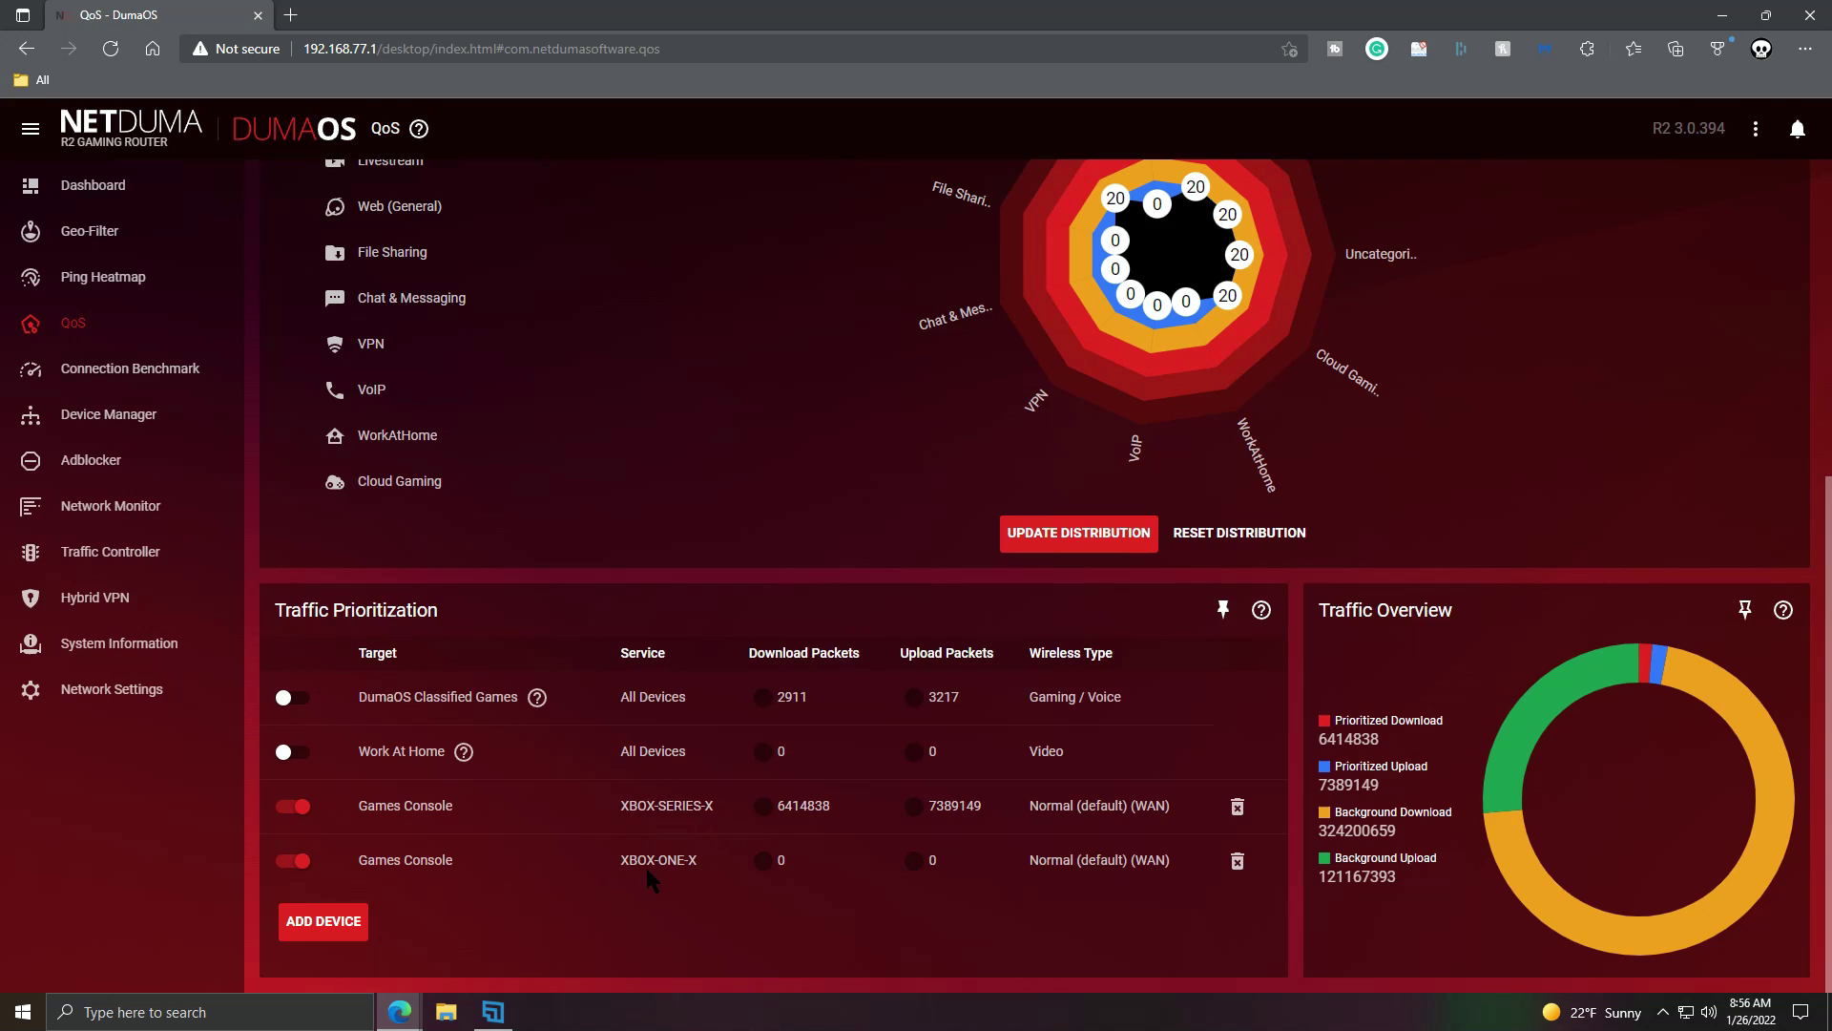
# - Toggle the XBOX-ONE-X Games Console rule until it ends up switched off
pyautogui.click(297, 860)
pyautogui.click(297, 860)
pyautogui.click(297, 862)
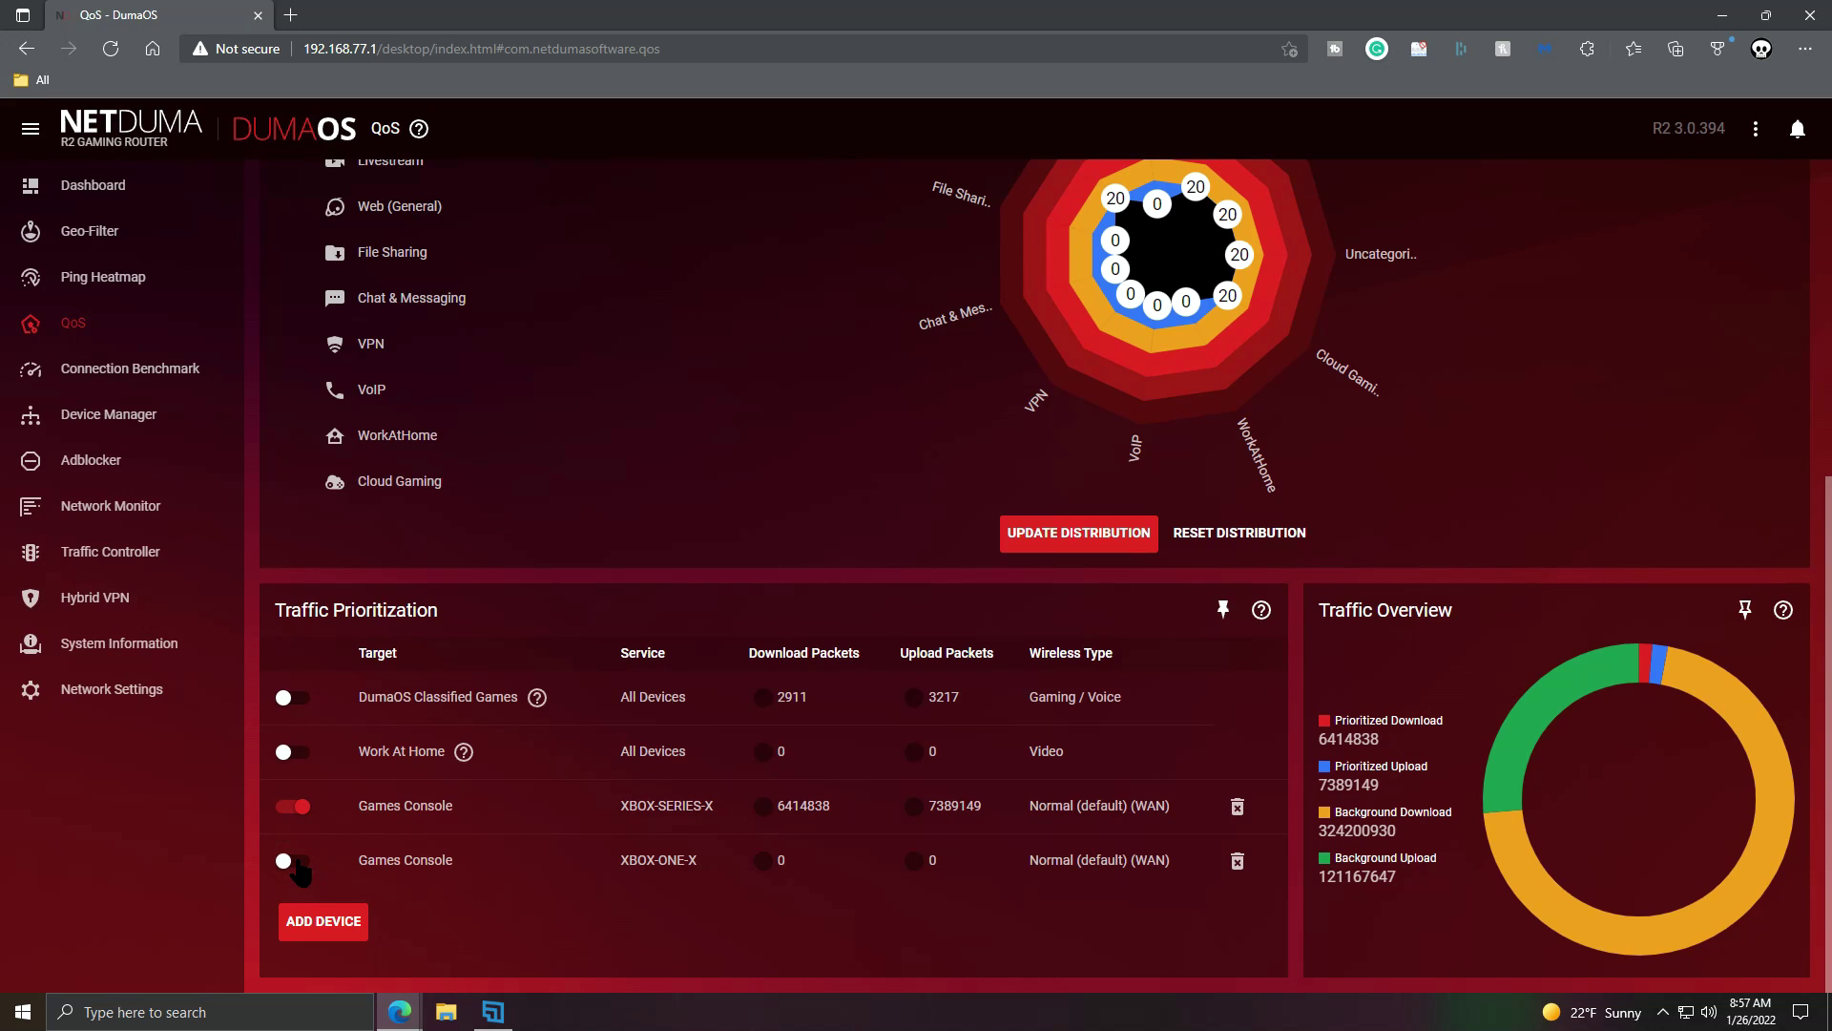